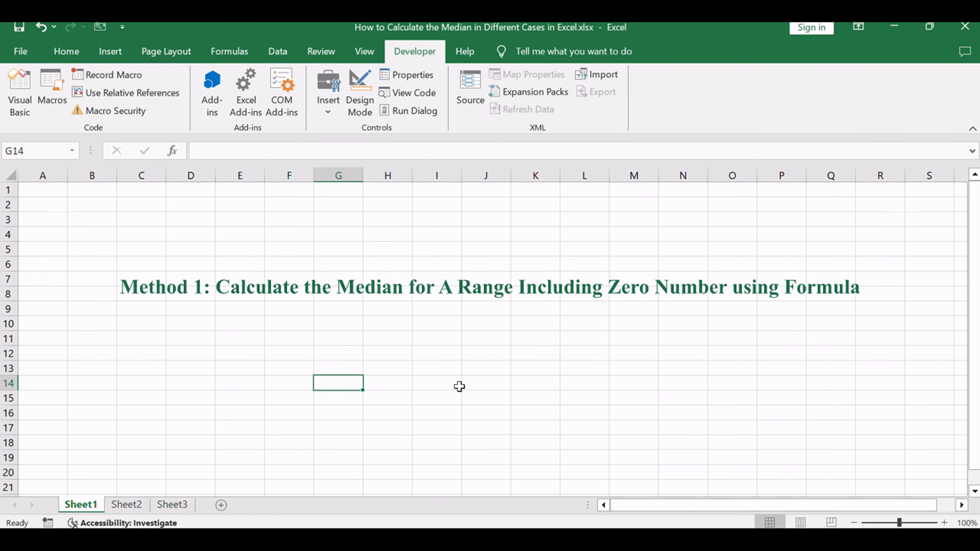
Step: Open Sheet2, highlight "Including Zero Number" in the Method 1 heading, and select the data range A1:B3
{"action": "left_click", "coordinate": [126, 504]}
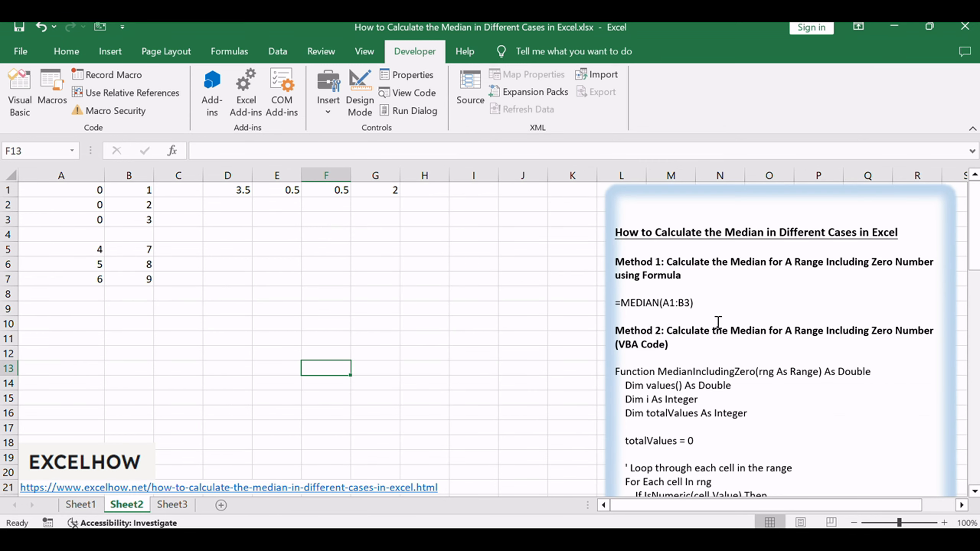
{"action": "left_click", "coordinate": [746, 294]}
{"action": "left_click_drag", "start_coordinate": [826, 262], "coordinate": [932, 263]}
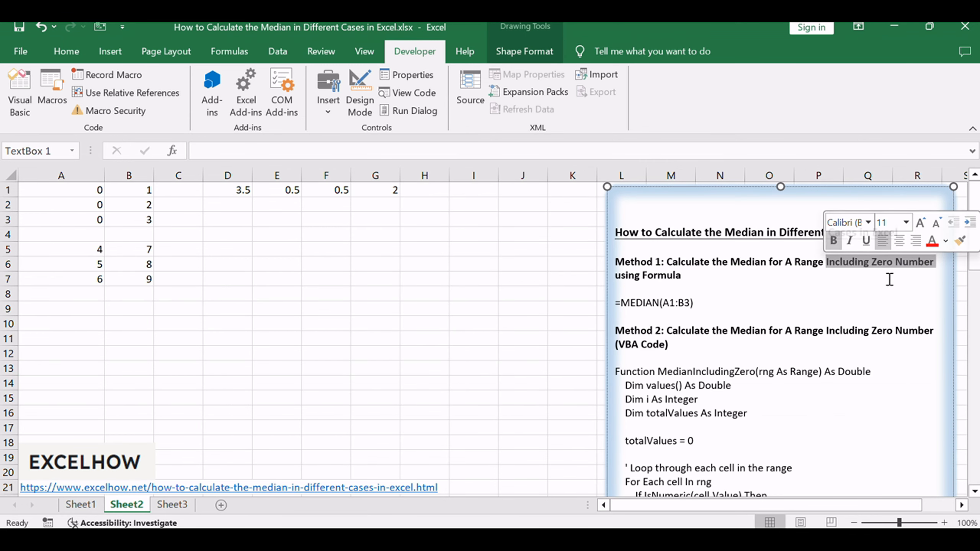
{"action": "left_click", "coordinate": [833, 306]}
{"action": "left_click", "coordinate": [169, 341]}
{"action": "left_click_drag", "start_coordinate": [94, 192], "coordinate": [129, 216]}
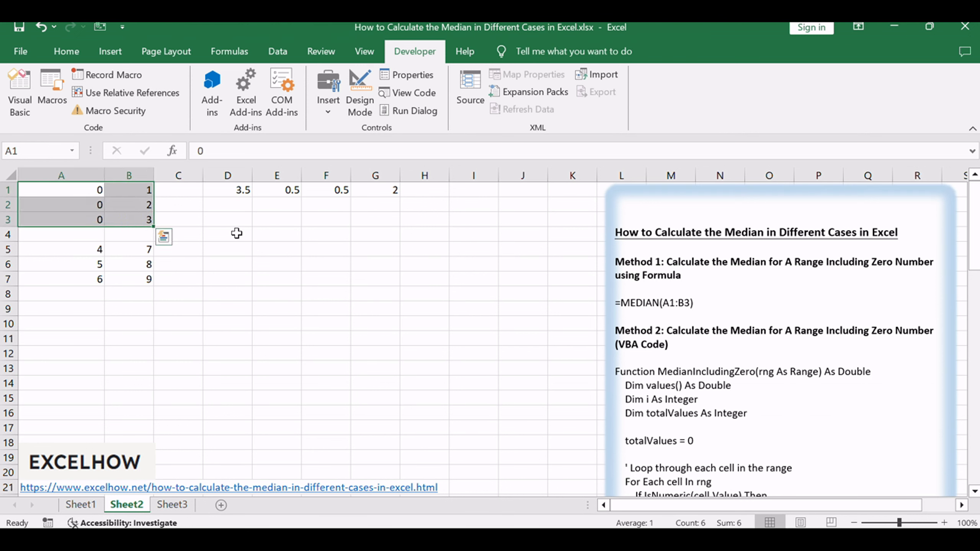
Step: Enter the formula =MEDIAN(A1:B3) in cell D2 and select the cell to check it
{"action": "double_click", "coordinate": [235, 205]}
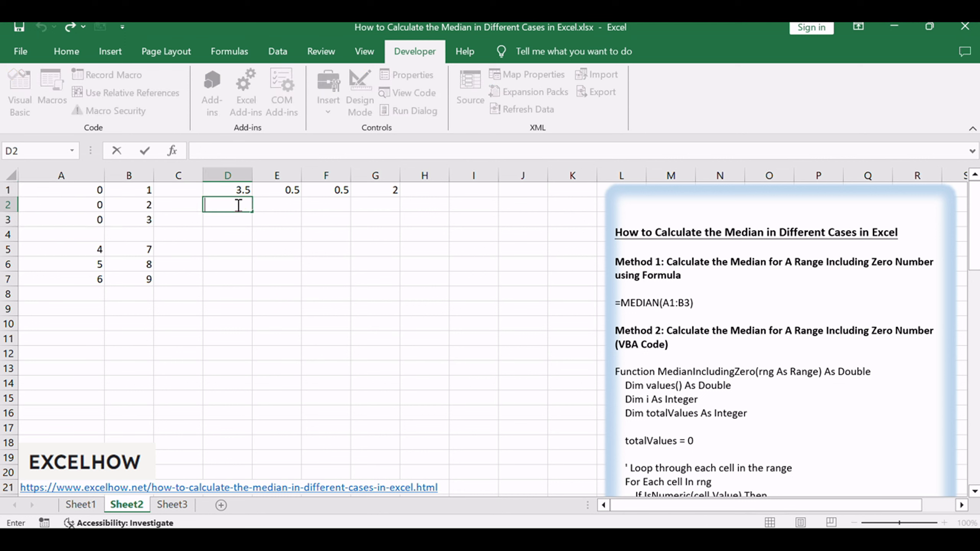
{"action": "type", "text": "=MEDIAN(A1:B3)"}
{"action": "left_click", "coordinate": [227, 205]}
{"action": "left_click", "coordinate": [258, 205]}
{"action": "left_click", "coordinate": [273, 205]}
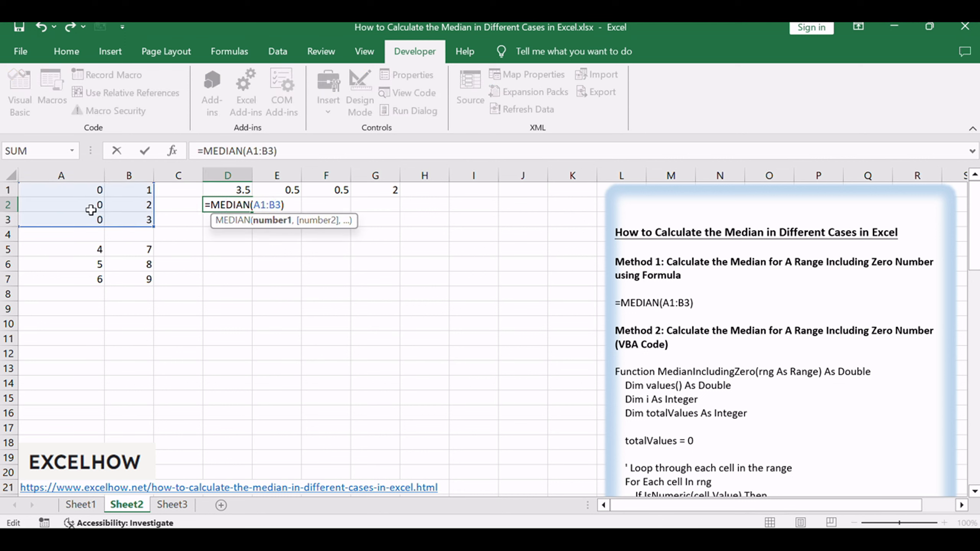
{"action": "left_click", "coordinate": [304, 151]}
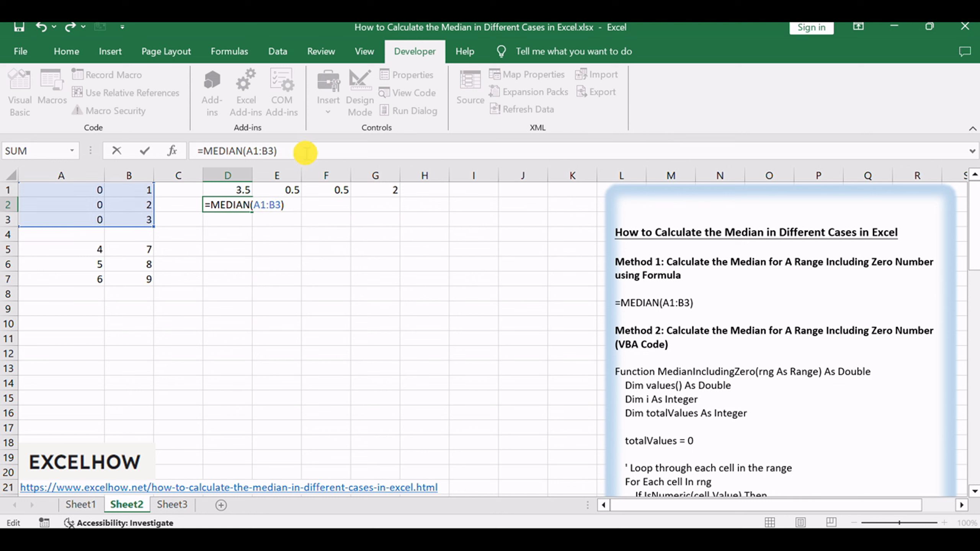
{"action": "left_click", "coordinate": [268, 151]}
{"action": "left_click", "coordinate": [288, 151]}
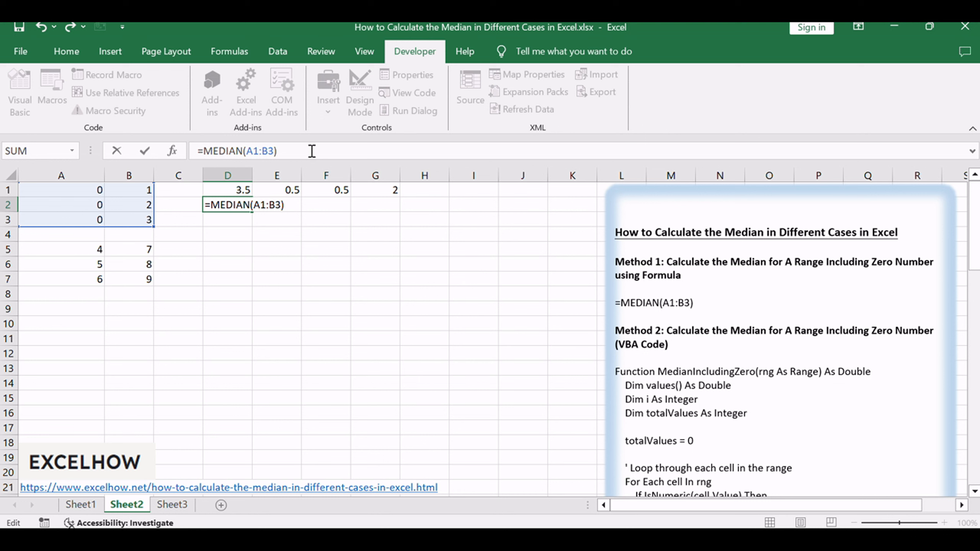
{"action": "key", "text": "Return"}
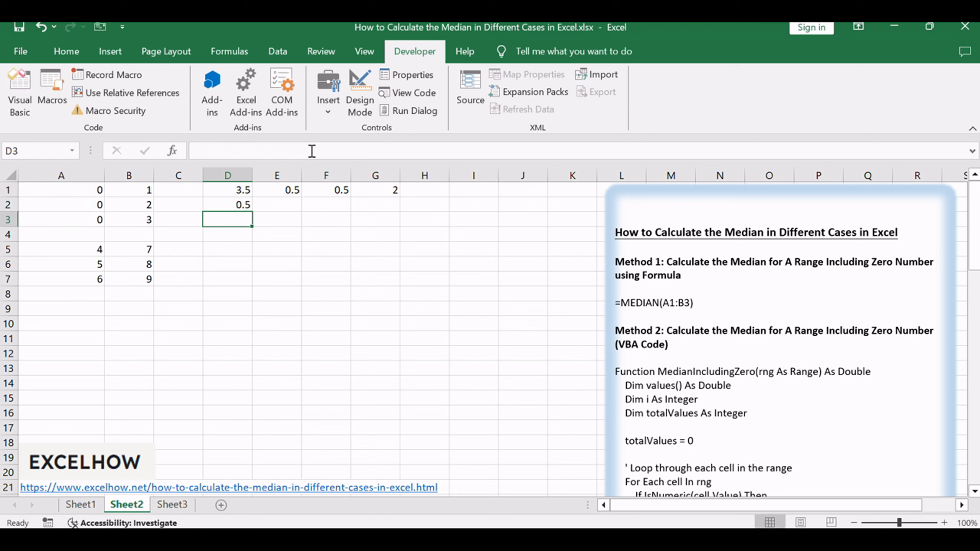
{"action": "left_click", "coordinate": [241, 204]}
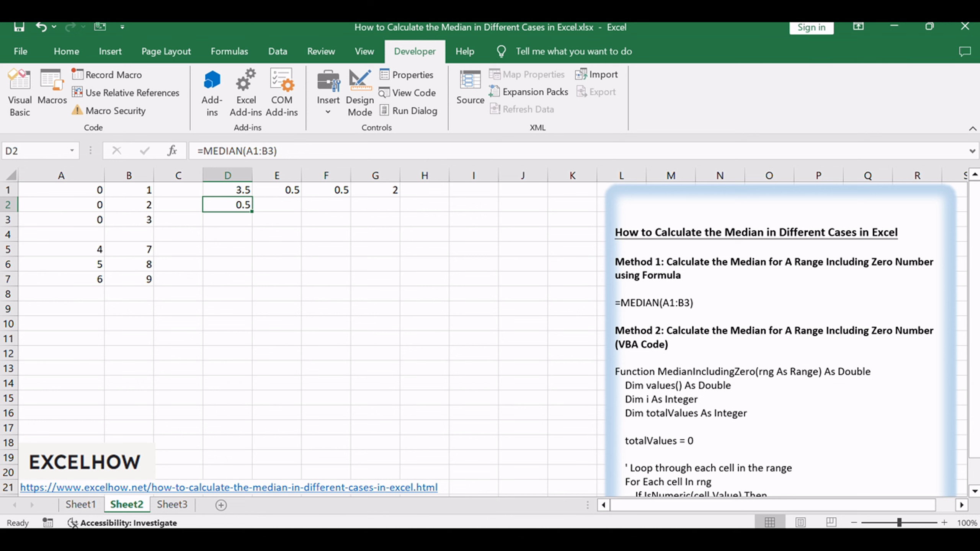
Step: Return to Sheet2 and look at the Method 2 (VBA Code) heading in the notes text box
{"action": "key", "text": "alt+F11"}
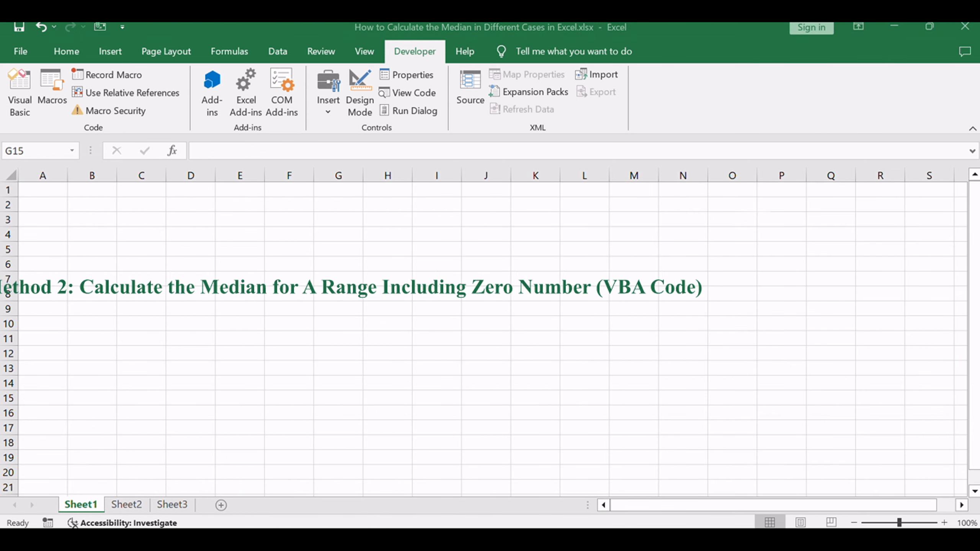
{"action": "left_click", "coordinate": [290, 384]}
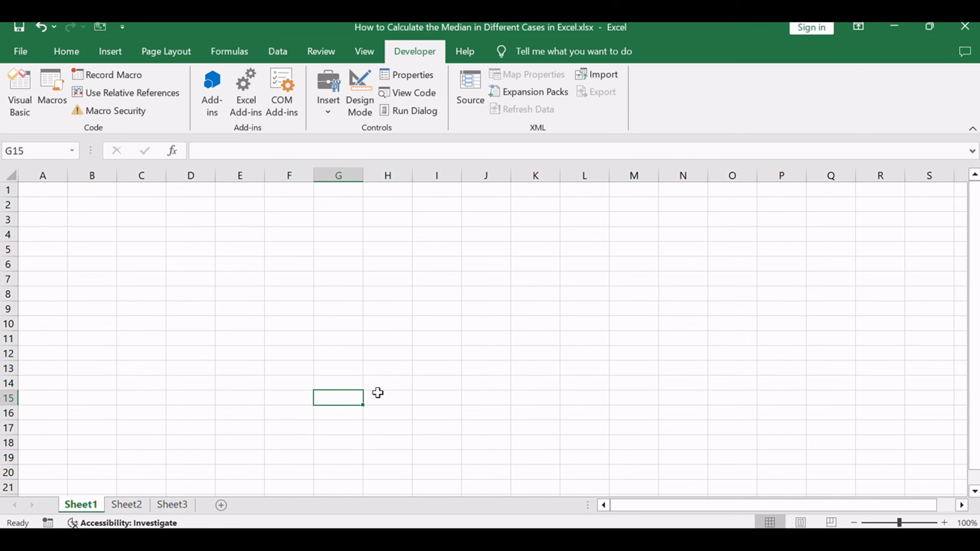
{"action": "left_click", "coordinate": [271, 368]}
{"action": "left_click", "coordinate": [131, 504]}
{"action": "left_click", "coordinate": [425, 383]}
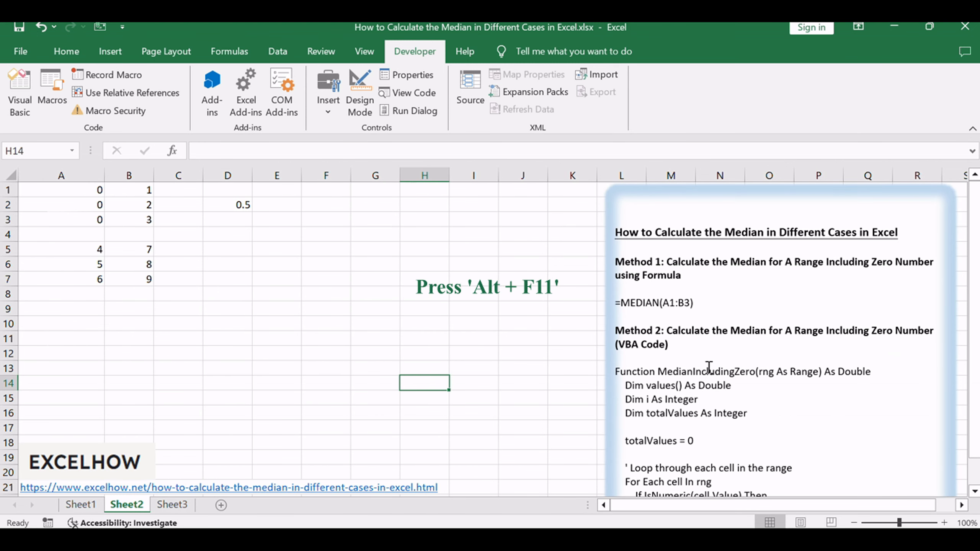
{"action": "left_click_drag", "start_coordinate": [732, 339], "coordinate": [842, 339]}
{"action": "left_click", "coordinate": [792, 391]}
{"action": "left_click", "coordinate": [379, 350]}
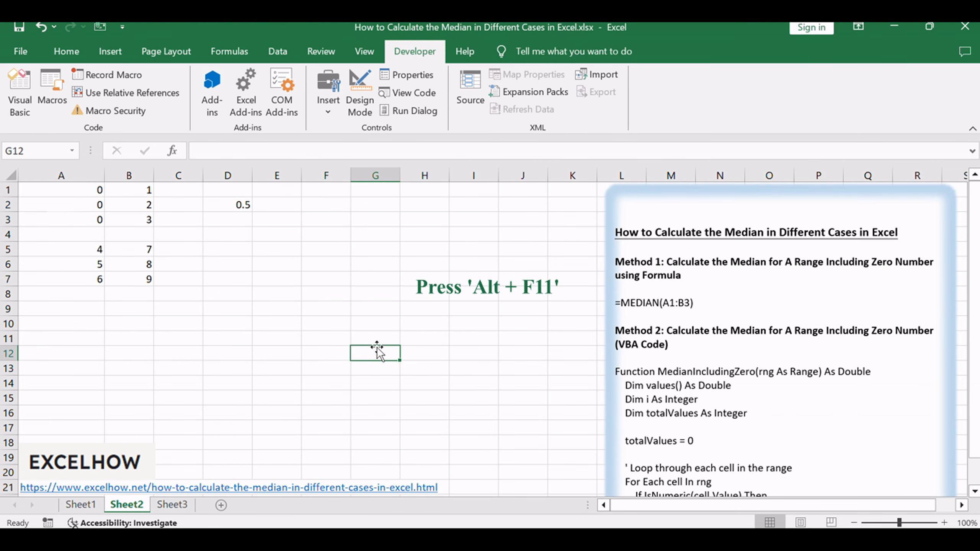
Step: Open the Visual Basic editor and insert a new module into the workbook's project
{"action": "key", "text": "alt+F11"}
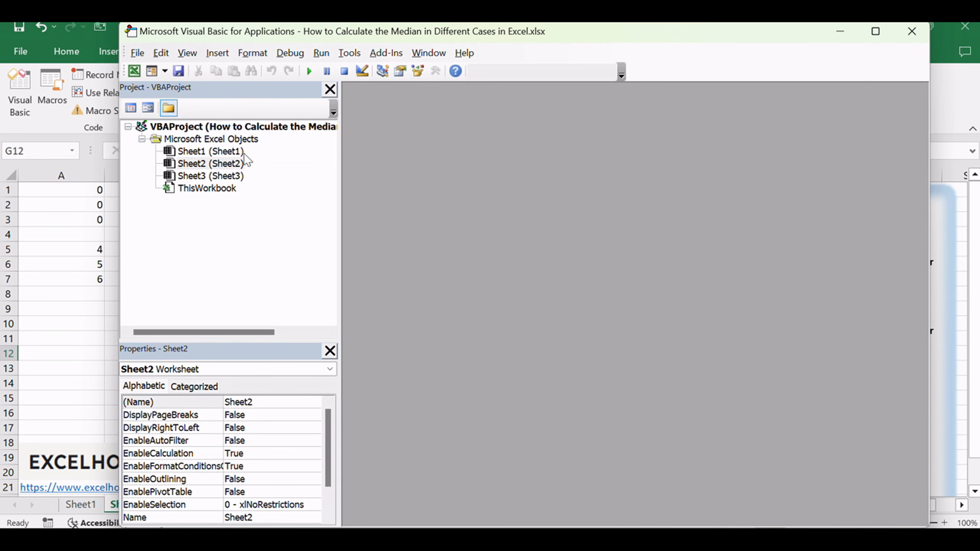
{"action": "right_click", "coordinate": [200, 218]}
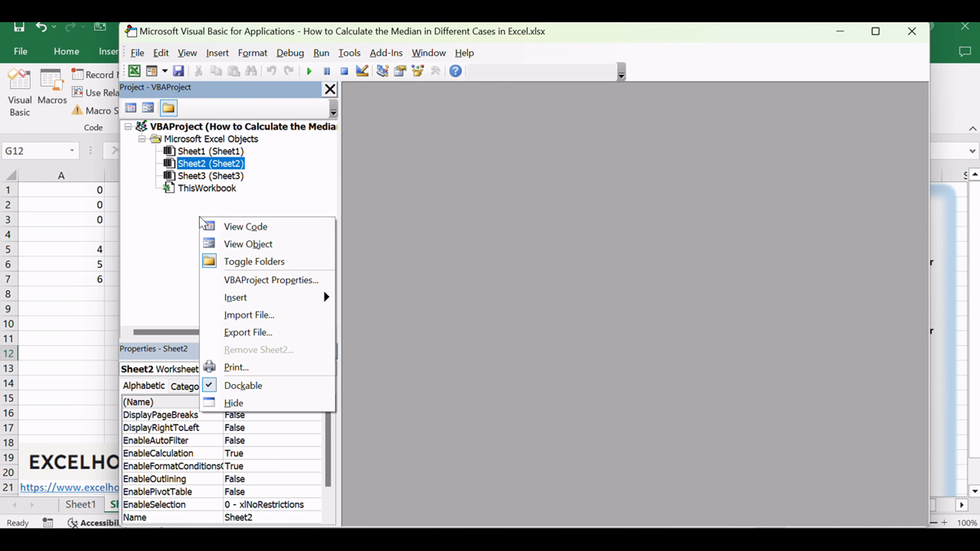
{"action": "mouse_move", "coordinate": [233, 297]}
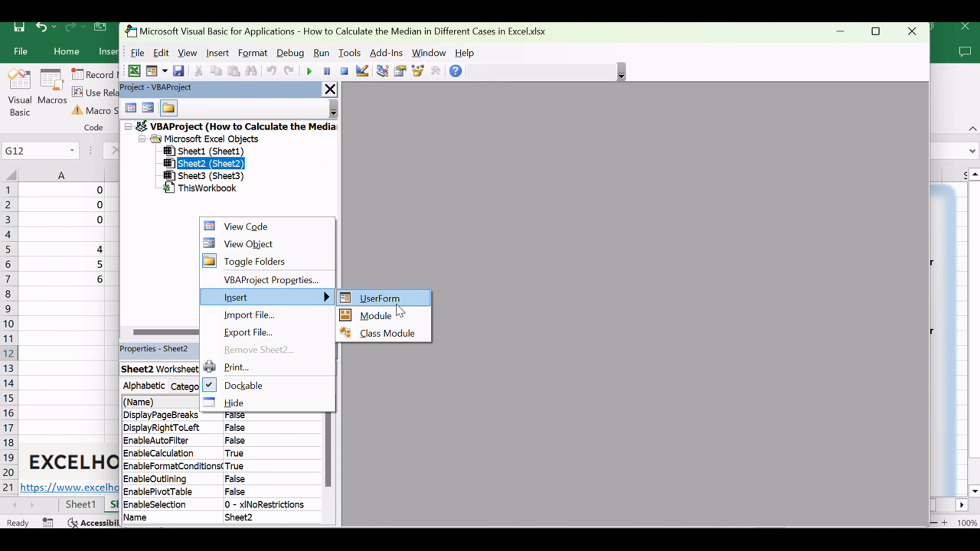
{"action": "left_click", "coordinate": [393, 315]}
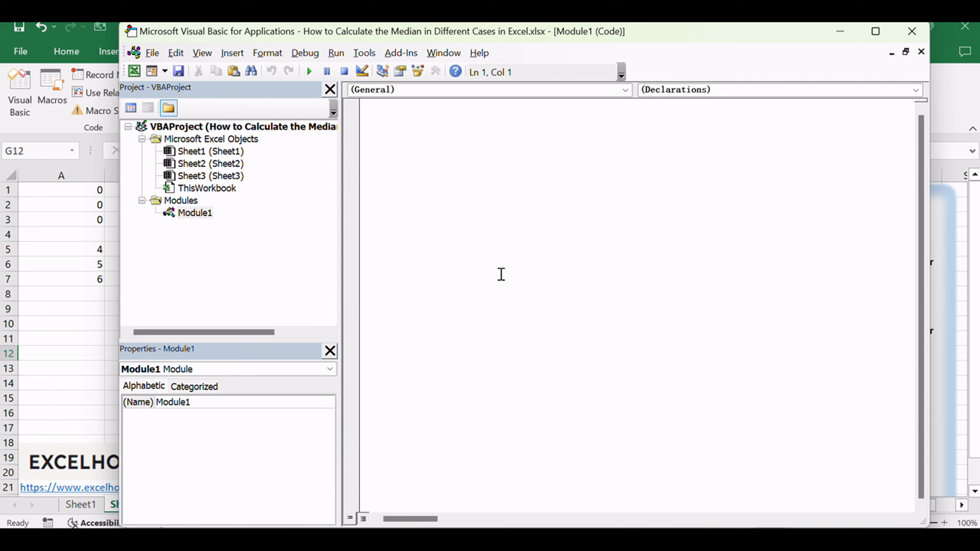
Step: Paste the MedianIncludingZero function and QuickSort procedure into the module, review the code, and close the Visual Basic editor
{"action": "left_click", "coordinate": [547, 248]}
{"action": "key", "text": "ctrl+v"}
{"action": "left_click_drag", "start_coordinate": [408, 105], "coordinate": [501, 105]}
{"action": "left_click", "coordinate": [548, 207]}
{"action": "scroll", "coordinate": [559, 216], "scroll_direction": "down", "scroll_amount": 4}
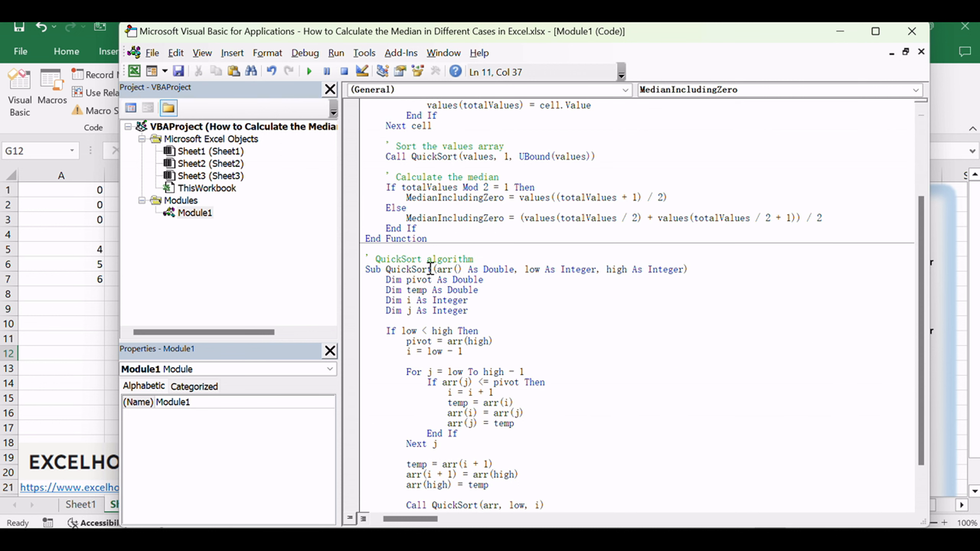
{"action": "left_click_drag", "start_coordinate": [375, 261], "coordinate": [411, 262]}
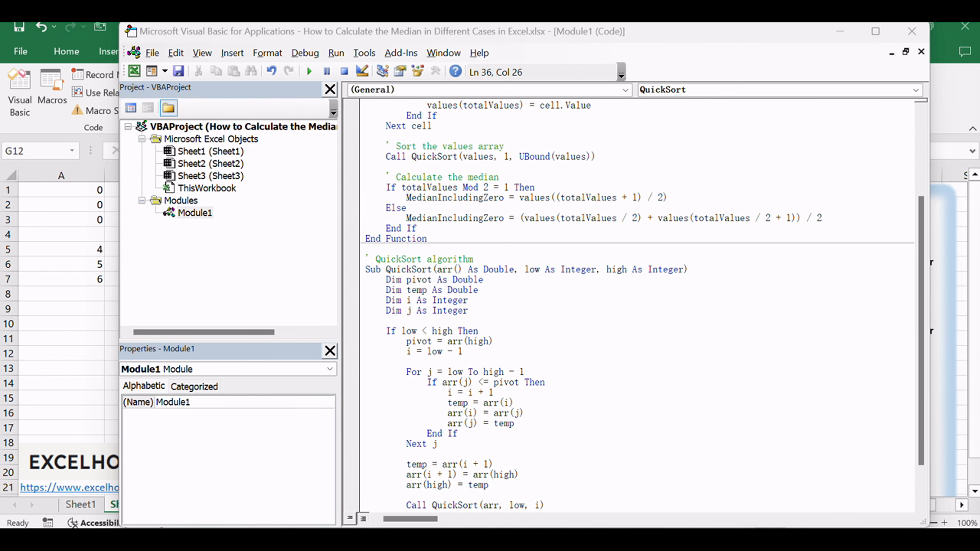
{"action": "left_click", "coordinate": [667, 359]}
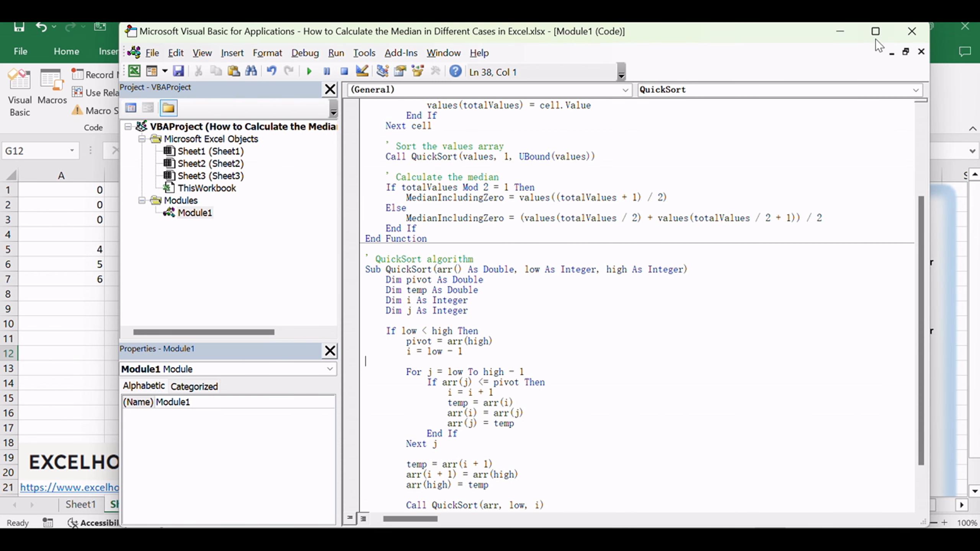
{"action": "left_click", "coordinate": [910, 37]}
{"action": "left_click", "coordinate": [365, 289]}
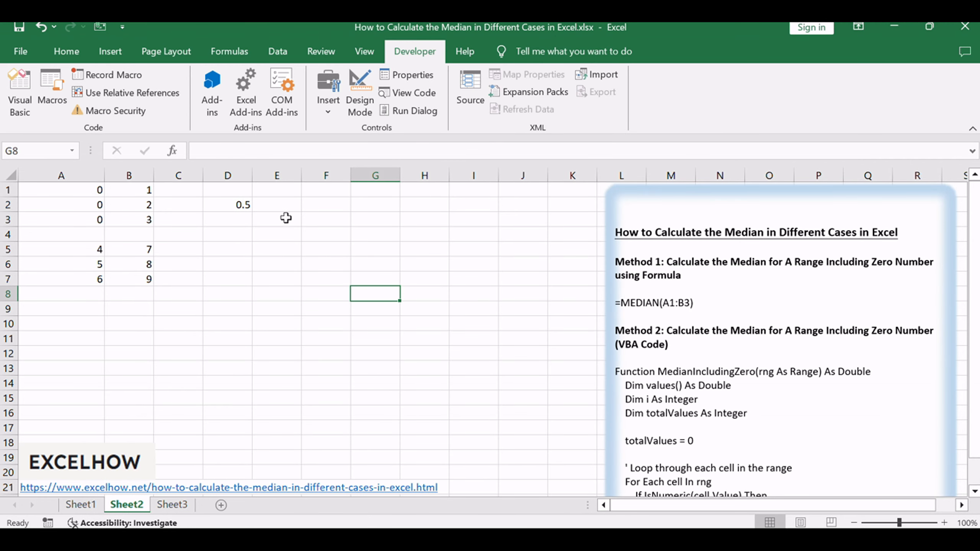
Step: Enter the formula =MedianIncludingZero(A1:B3) in cell E2
{"action": "left_click", "coordinate": [282, 205]}
{"action": "type", "text": "=MedianIncludingZero(A1:B3)"}
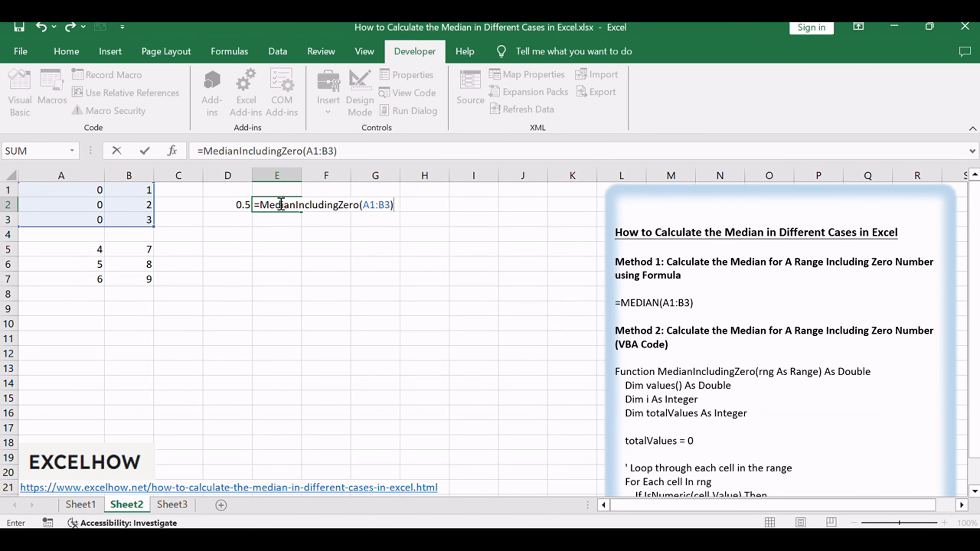
{"action": "left_click", "coordinate": [313, 147]}
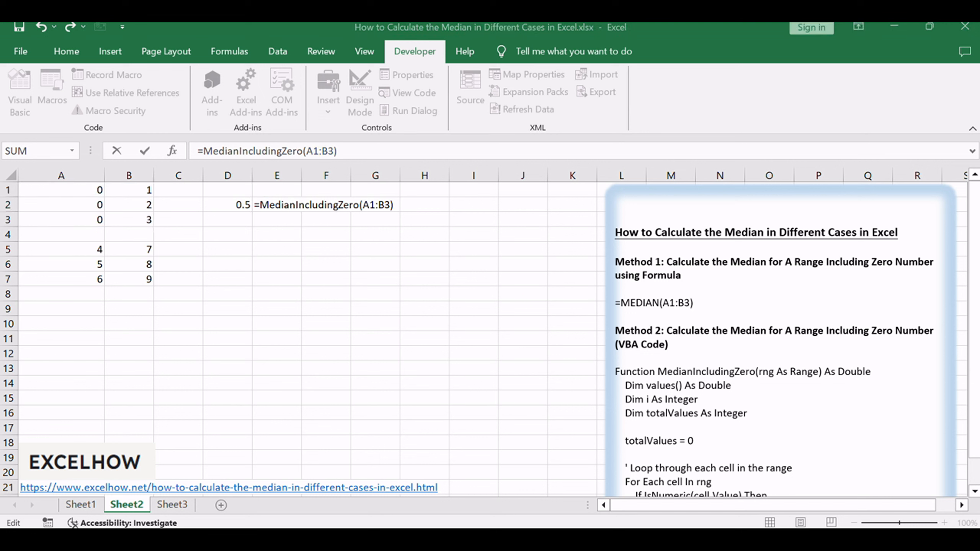
{"action": "left_click", "coordinate": [349, 150]}
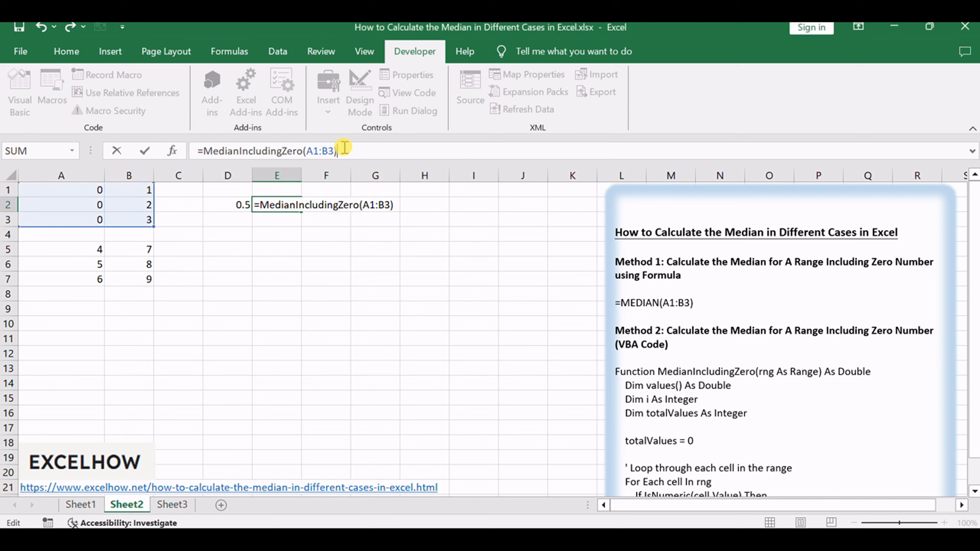
{"action": "key", "text": "Return"}
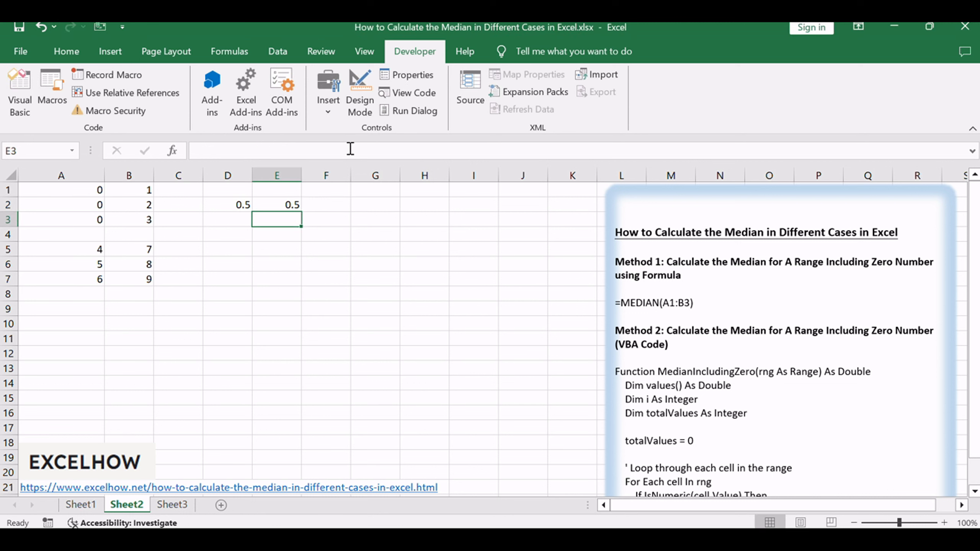
Step: Compare the median formulas in cells D2 and E2, leaving both unchanged
{"action": "left_click", "coordinate": [289, 205]}
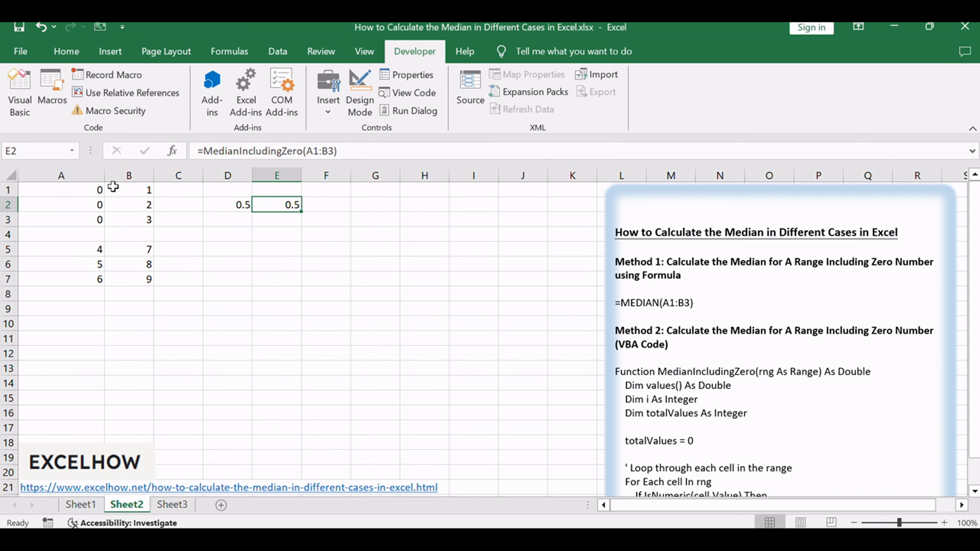
{"action": "left_click", "coordinate": [232, 208]}
{"action": "left_click", "coordinate": [280, 209]}
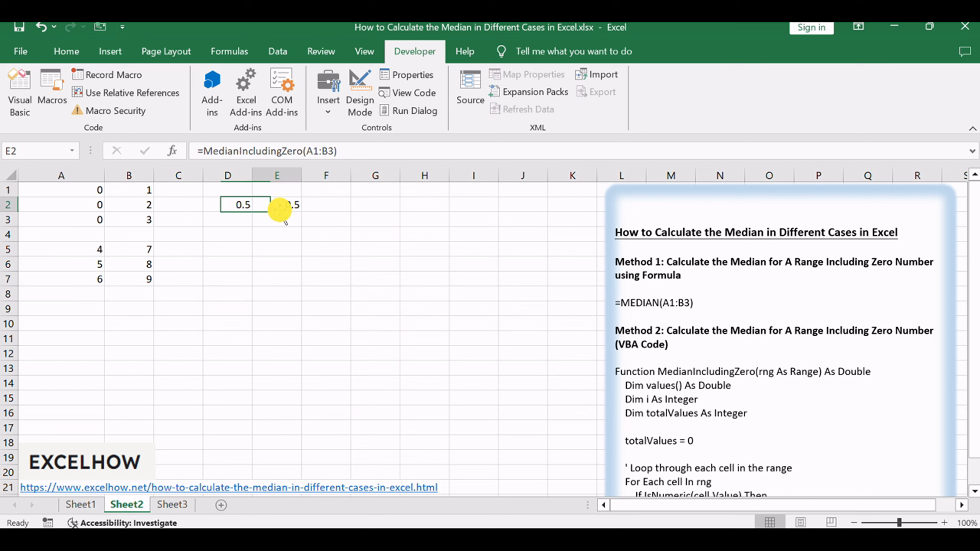
{"action": "left_click", "coordinate": [322, 147]}
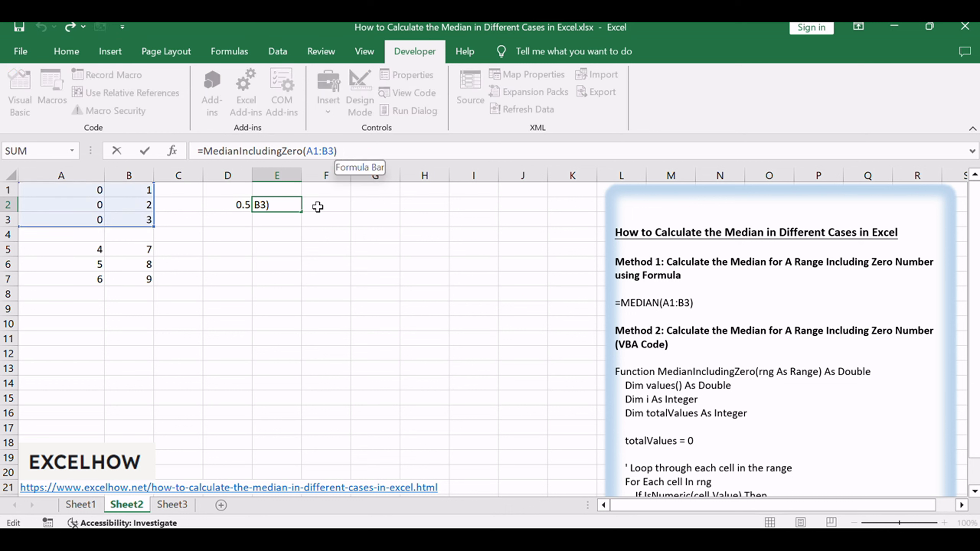
{"action": "key", "text": "Escape"}
{"action": "left_click", "coordinate": [377, 248]}
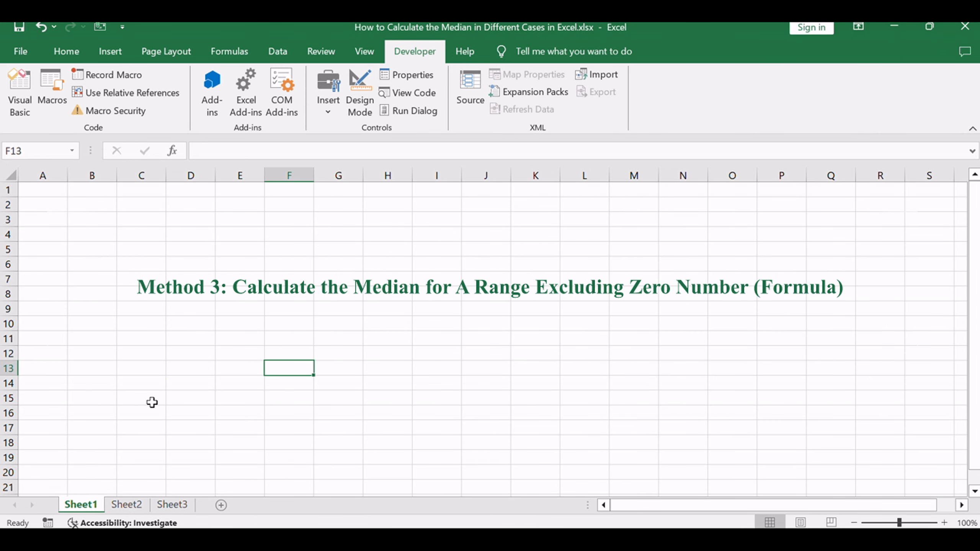
Step: Return to Sheet2 and review the Method 3 heading about excluding zero numbers in the notes text box
{"action": "left_click", "coordinate": [119, 505]}
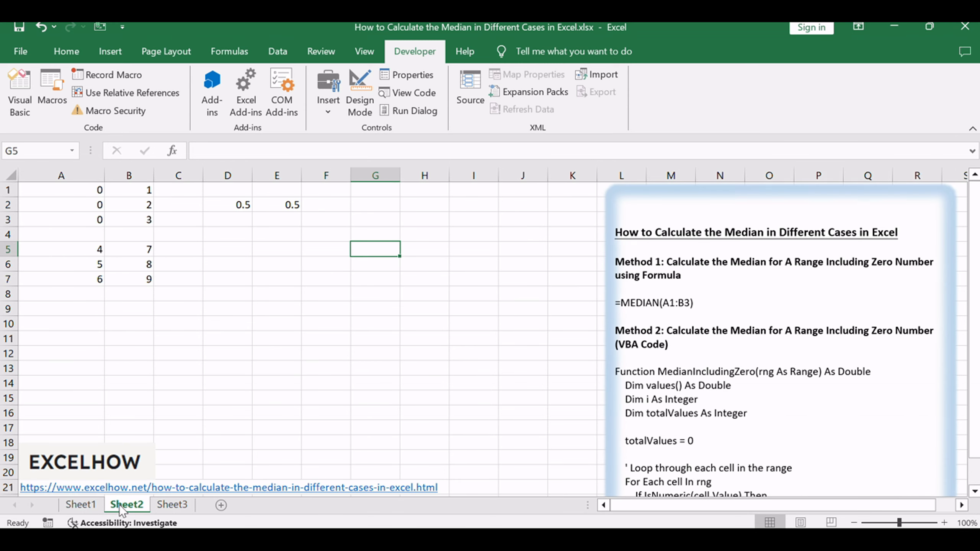
{"action": "left_click", "coordinate": [848, 371]}
{"action": "scroll", "coordinate": [850, 376], "scroll_direction": "down", "scroll_amount": 9}
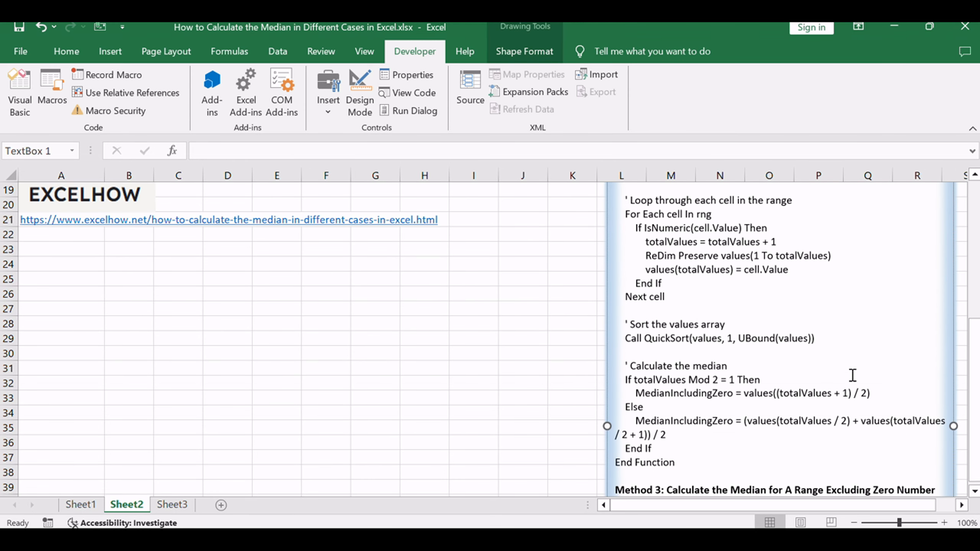
{"action": "left_click_drag", "start_coordinate": [826, 357], "coordinate": [935, 357]}
{"action": "left_click", "coordinate": [809, 385]}
{"action": "scroll", "coordinate": [809, 385], "scroll_direction": "up", "scroll_amount": 9}
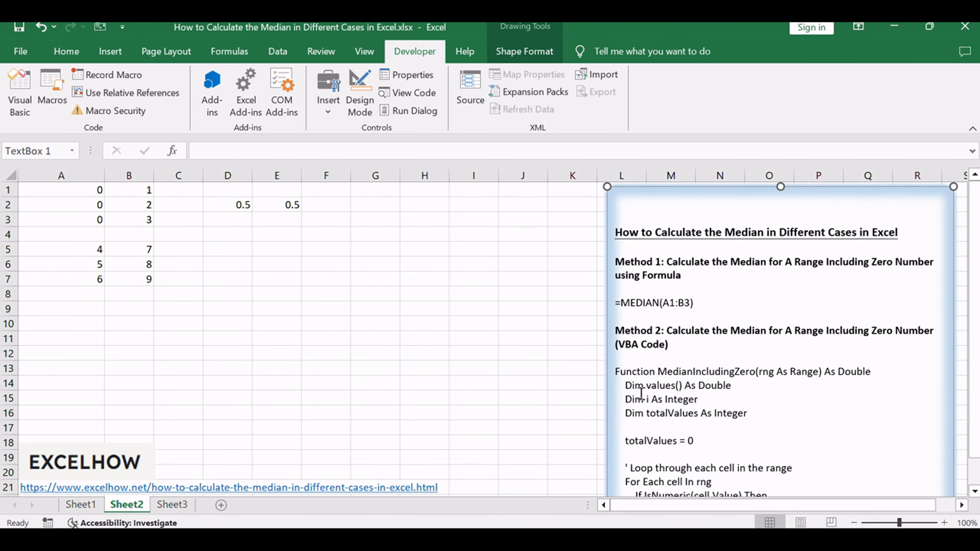
{"action": "left_click", "coordinate": [276, 294]}
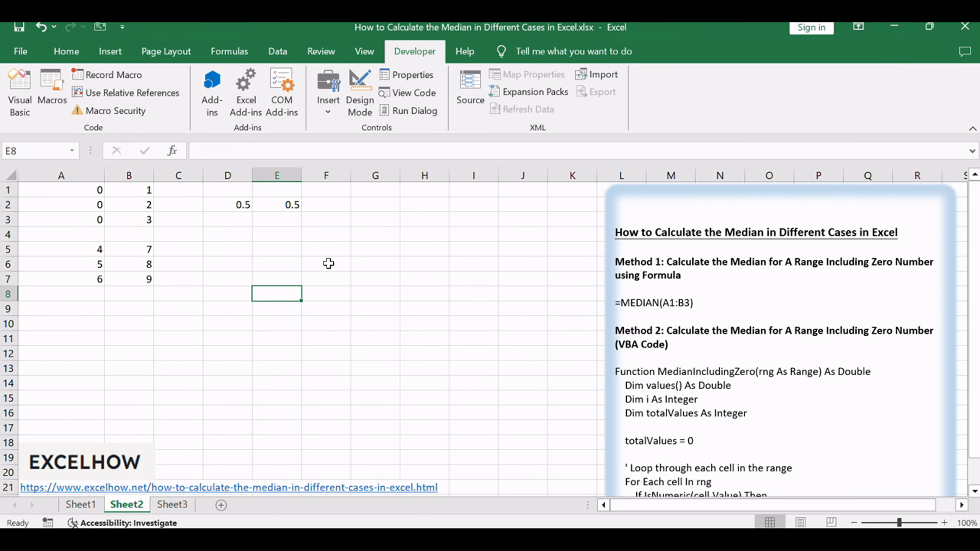
Step: Enter =MEDIAN(IF(A1:B3>0,A1:B3)) as an array formula in cell F2
{"action": "left_click", "coordinate": [335, 204]}
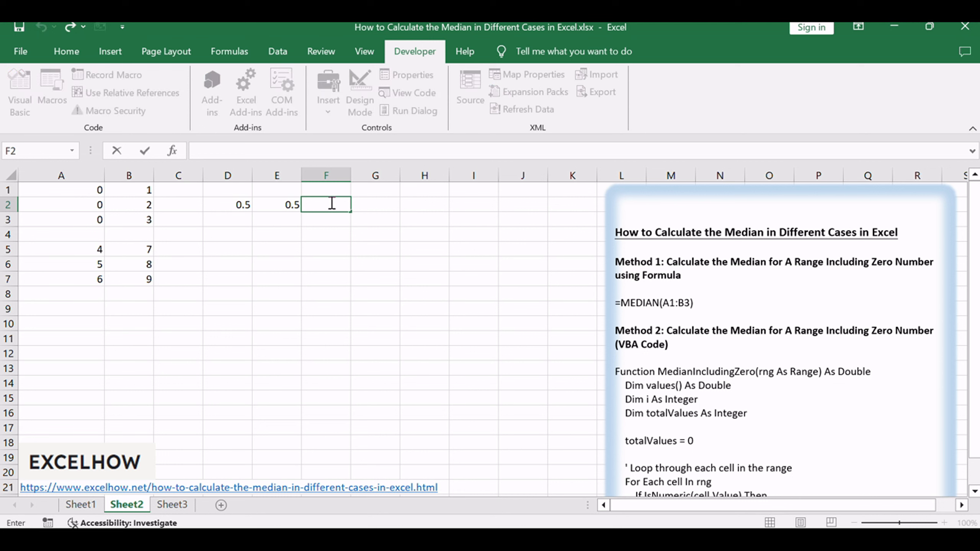
{"action": "type", "text": "=MEDIAN(IF(A1:B3>0,A1:B3))"}
{"action": "left_click", "coordinate": [327, 200]}
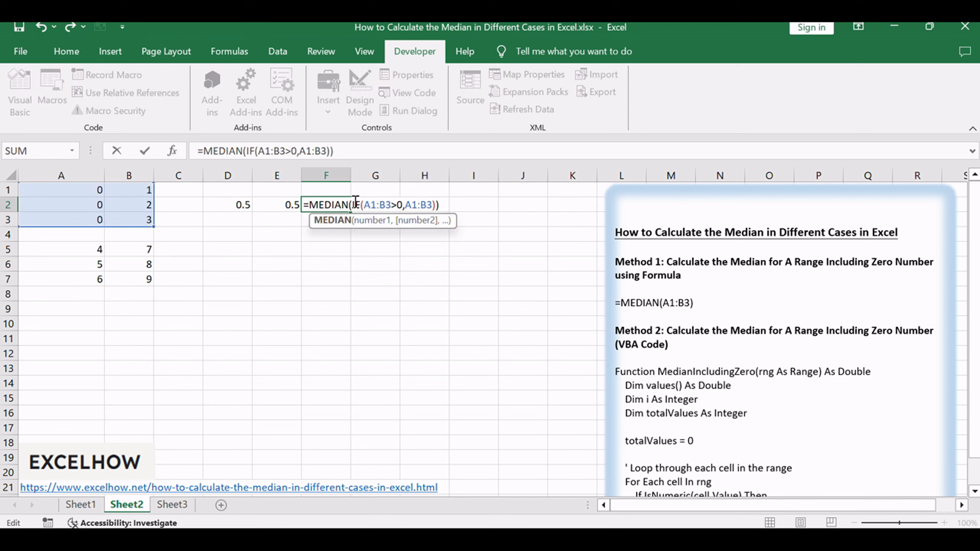
{"action": "left_click", "coordinate": [376, 201]}
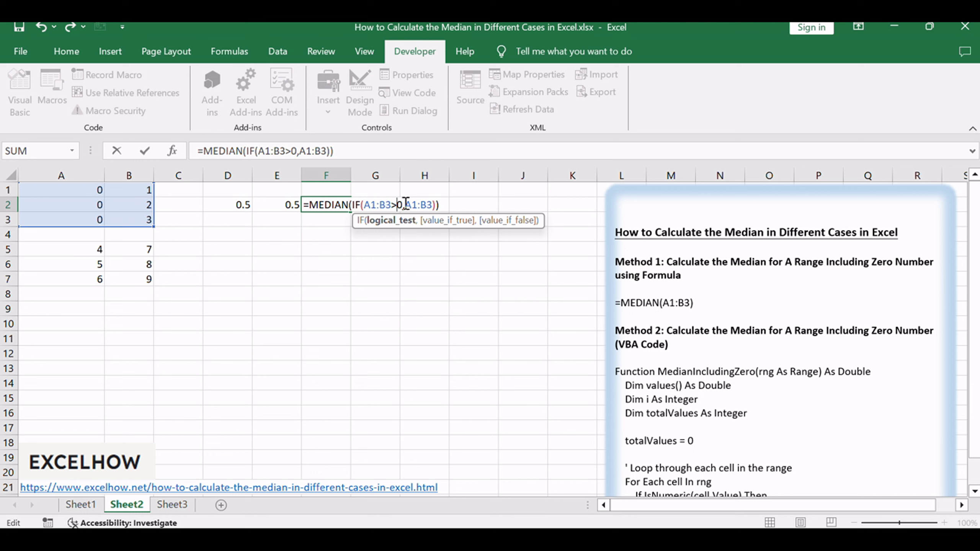
{"action": "left_click", "coordinate": [426, 205]}
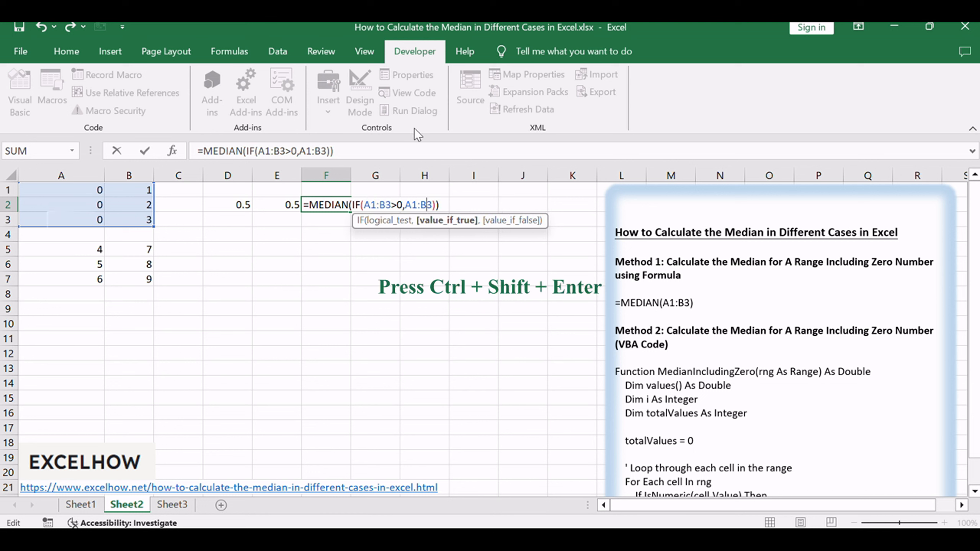
{"action": "left_click", "coordinate": [390, 151]}
{"action": "key", "text": "ctrl+shift+Return"}
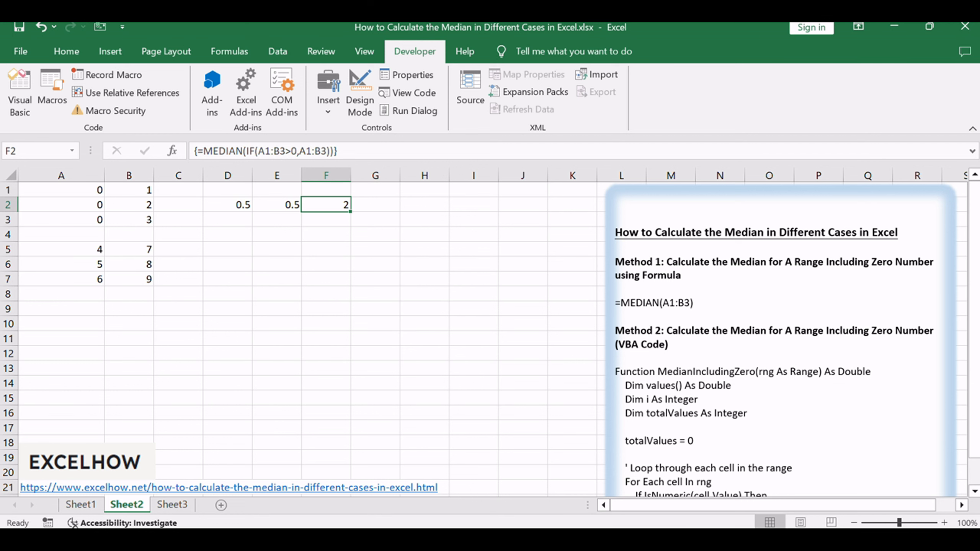
Step: Return to Sheet2 and review the Method 4 heading on excluding zero numbers with VBA code in the notes text box
{"action": "key", "text": "alt+F11"}
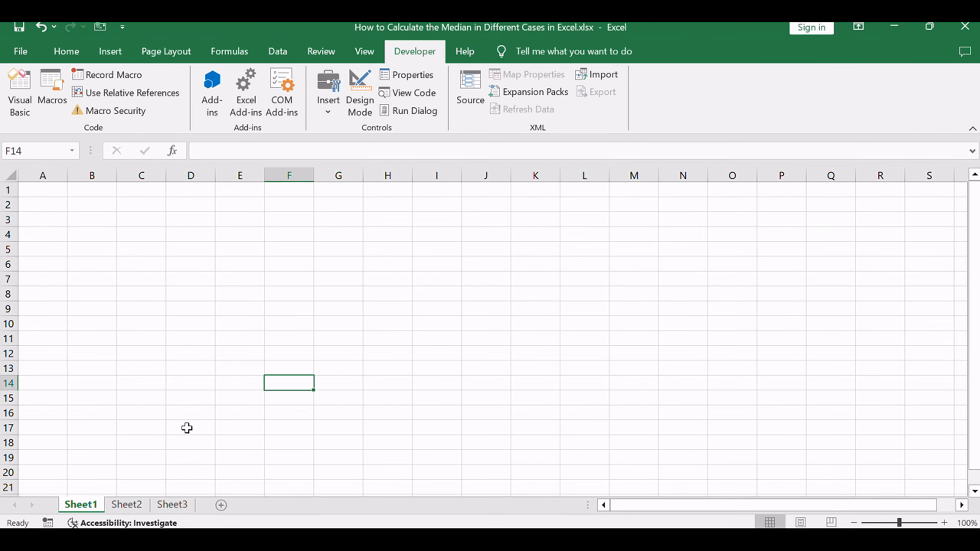
{"action": "left_click", "coordinate": [130, 505]}
{"action": "scroll", "coordinate": [905, 374], "scroll_direction": "down", "scroll_amount": 11}
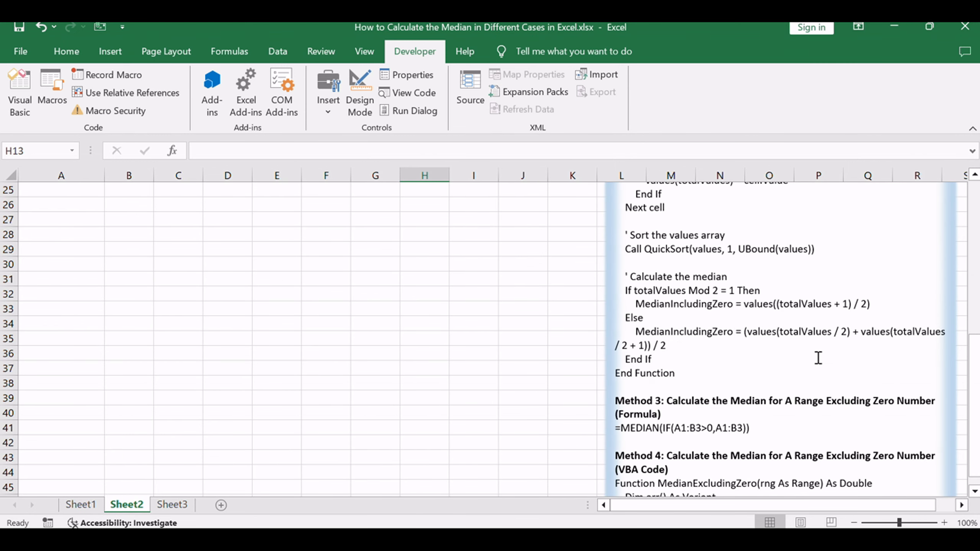
{"action": "left_click_drag", "start_coordinate": [694, 319], "coordinate": [903, 356]}
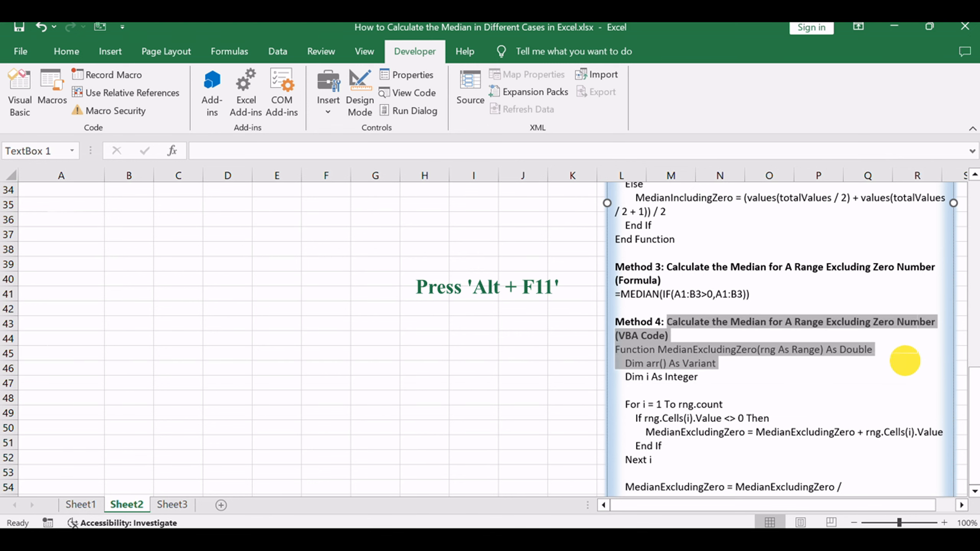
{"action": "left_click", "coordinate": [847, 405]}
{"action": "scroll", "coordinate": [809, 300], "scroll_direction": "up", "scroll_amount": 11}
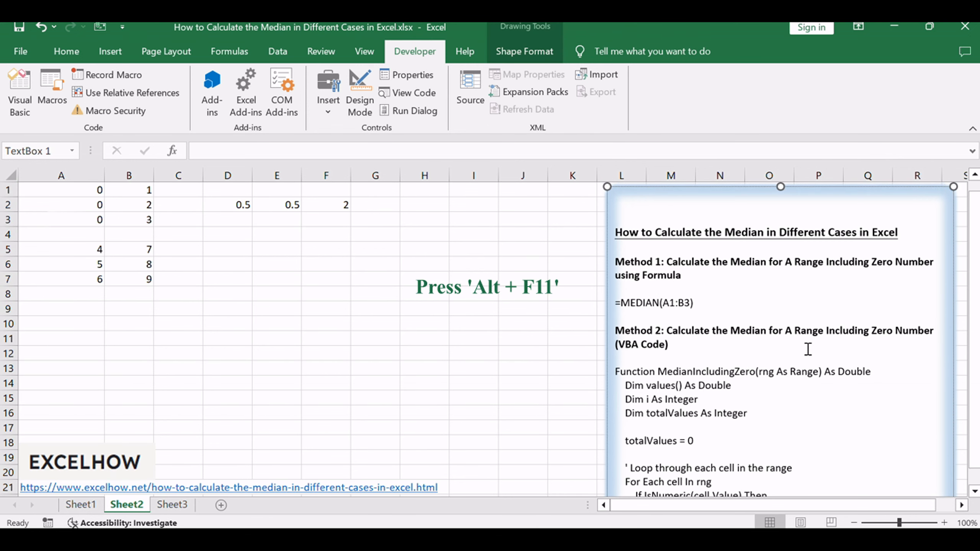
{"action": "left_click", "coordinate": [398, 307]}
Step: Open the Visual Basic editor and insert a new module into the workbook's VBA project
{"action": "key", "text": "alt+F11"}
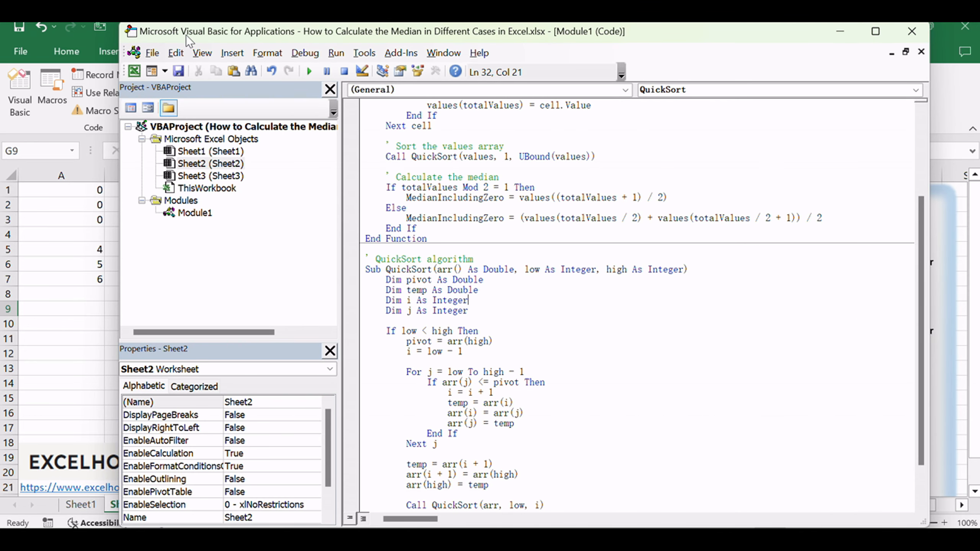
{"action": "right_click", "coordinate": [258, 217]}
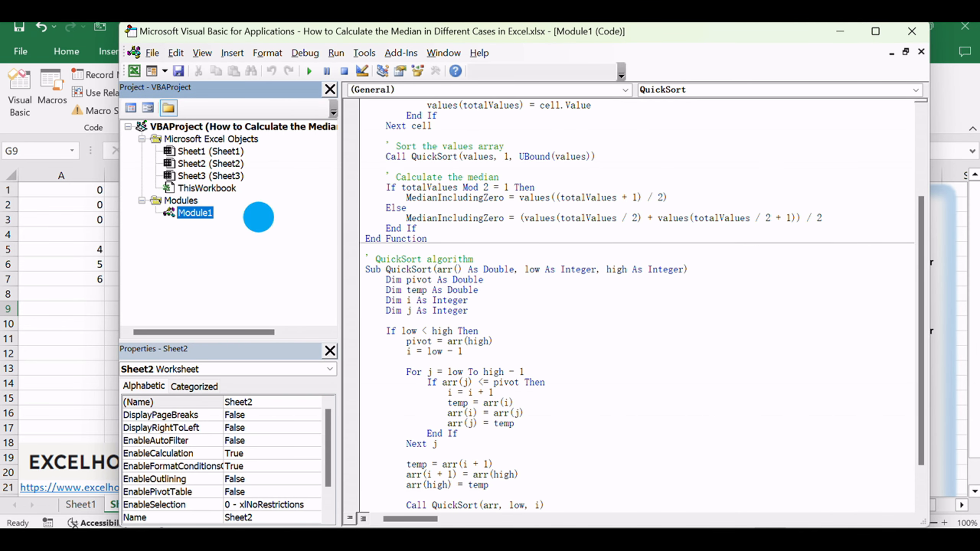
{"action": "mouse_move", "coordinate": [310, 299]}
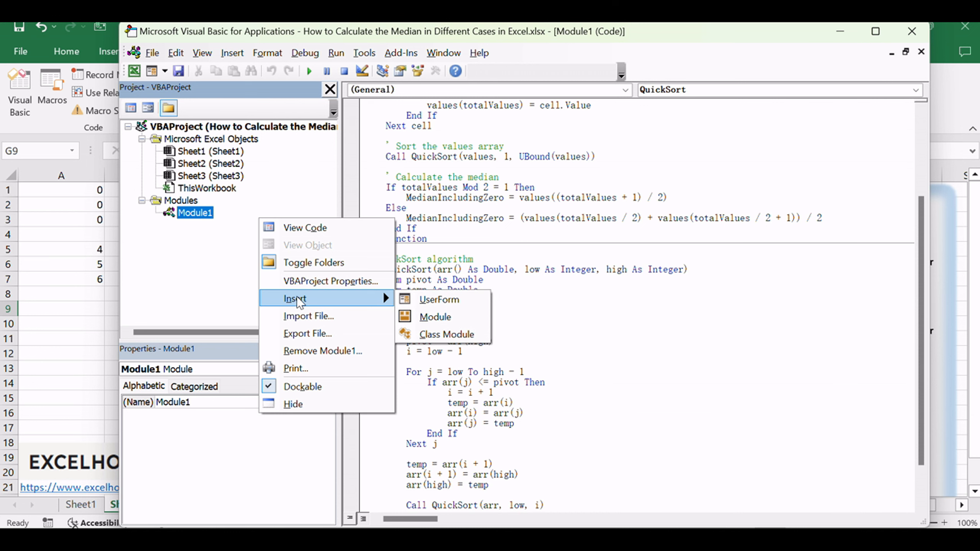
{"action": "left_click", "coordinate": [441, 317]}
{"action": "left_click", "coordinate": [481, 221]}
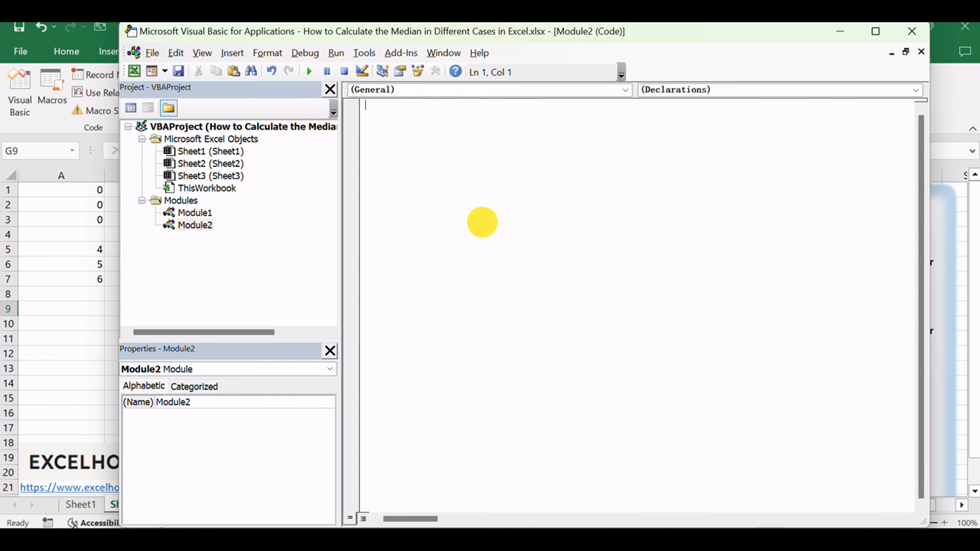
Step: Paste the MedianExcludingZero function into Module2, review its code, and close the Visual Basic editor
{"action": "left_click", "coordinate": [195, 224]}
{"action": "left_click", "coordinate": [438, 220]}
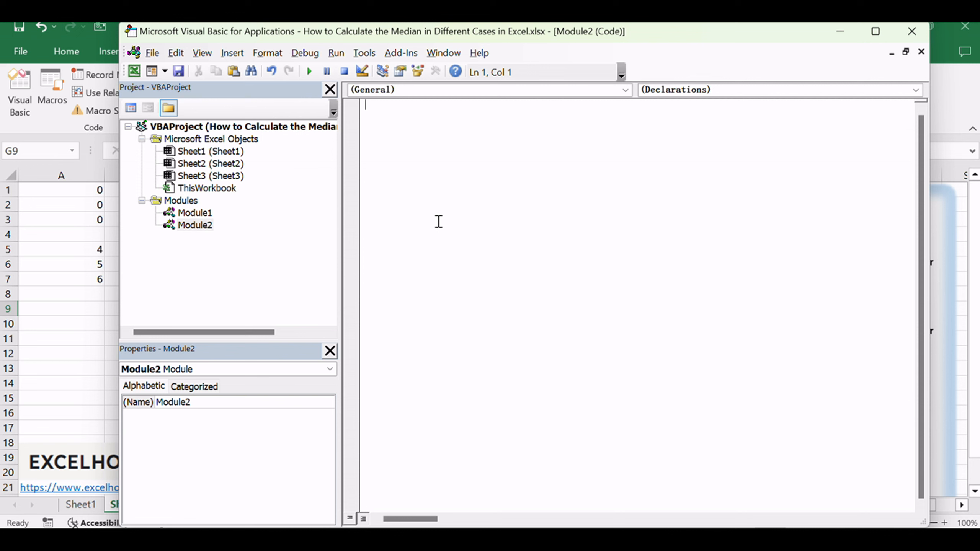
{"action": "type", "text": "Function MedianExcludingZero(rng As Range) As Double     Dim arr() As Variant     Dim i As Integer      For i = 1 To rng.count         If rng.Cells(i).Value <> 0 Then             MedianExcludingZero = MedianExcludingZero + rng.Cells(i).Value         End If     Next i      MedianExcludingZero = MedianExcludingZero / WorksheetFunction.CountIf(rng, \"<>0\") End Function"}
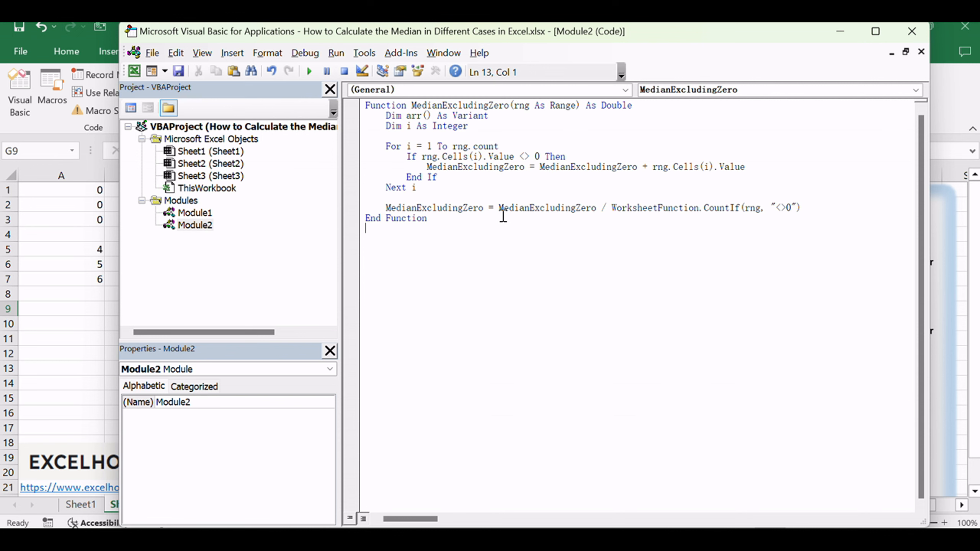
{"action": "left_click_drag", "start_coordinate": [411, 105], "coordinate": [509, 105]}
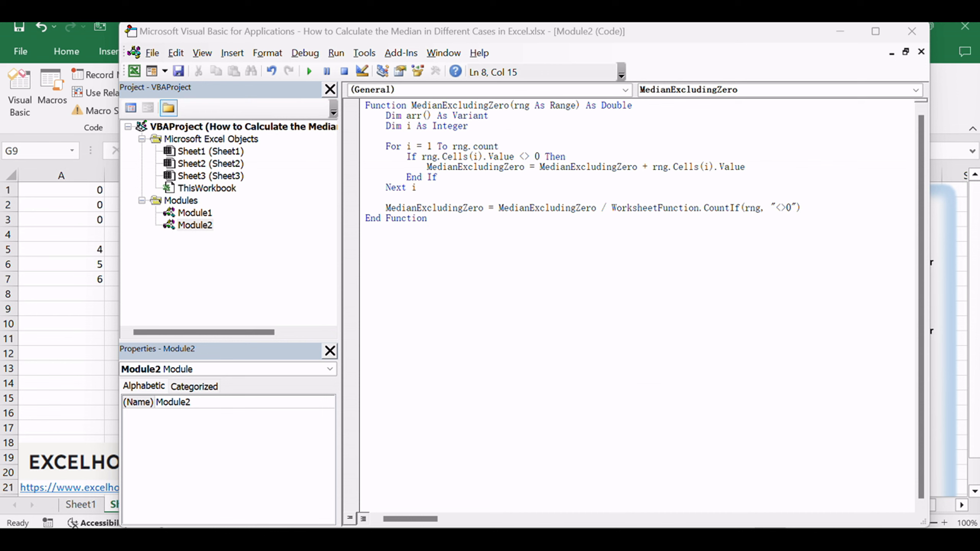
{"action": "left_click", "coordinate": [796, 325]}
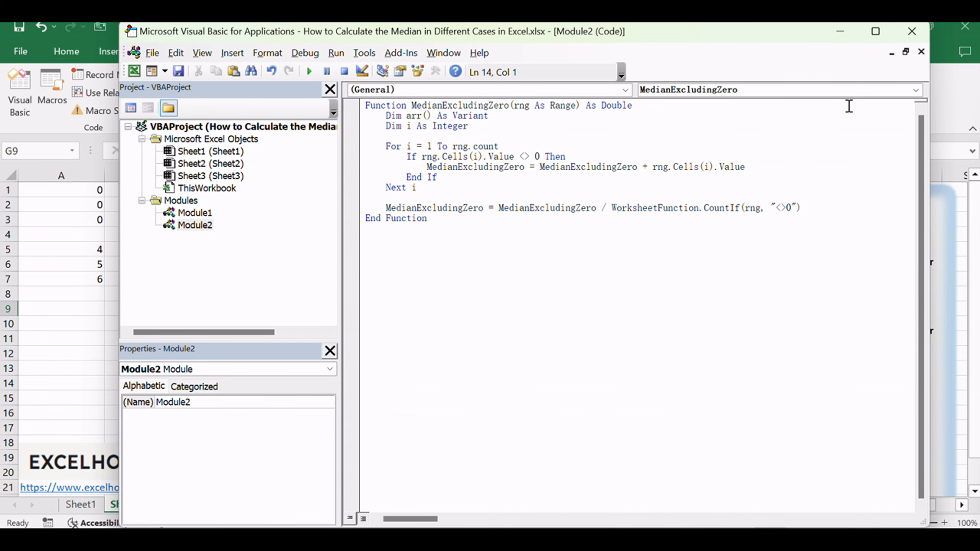
{"action": "left_click", "coordinate": [912, 31]}
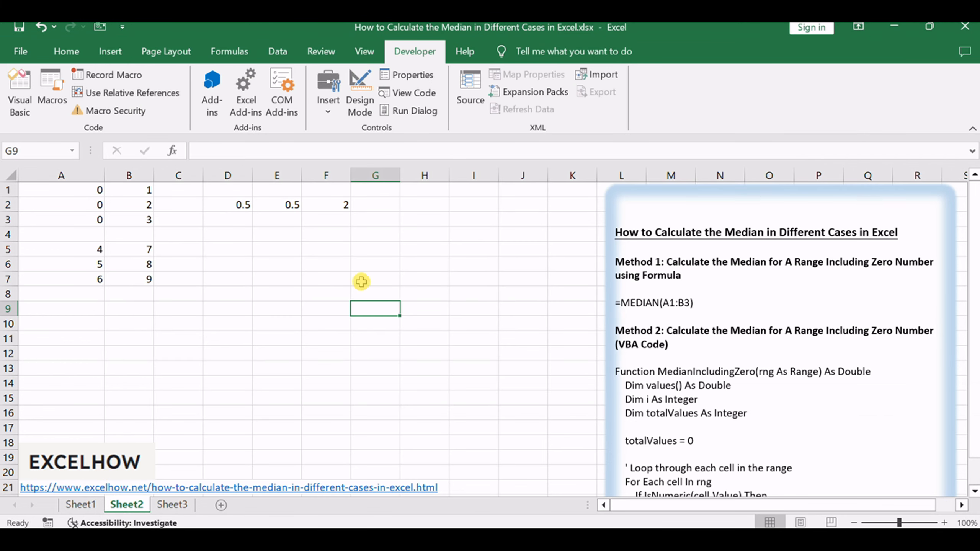
Step: Enter the formula =MedianExcludingZero(A1:B3) in cell G2
{"action": "left_click", "coordinate": [373, 205]}
{"action": "double_click", "coordinate": [373, 205]}
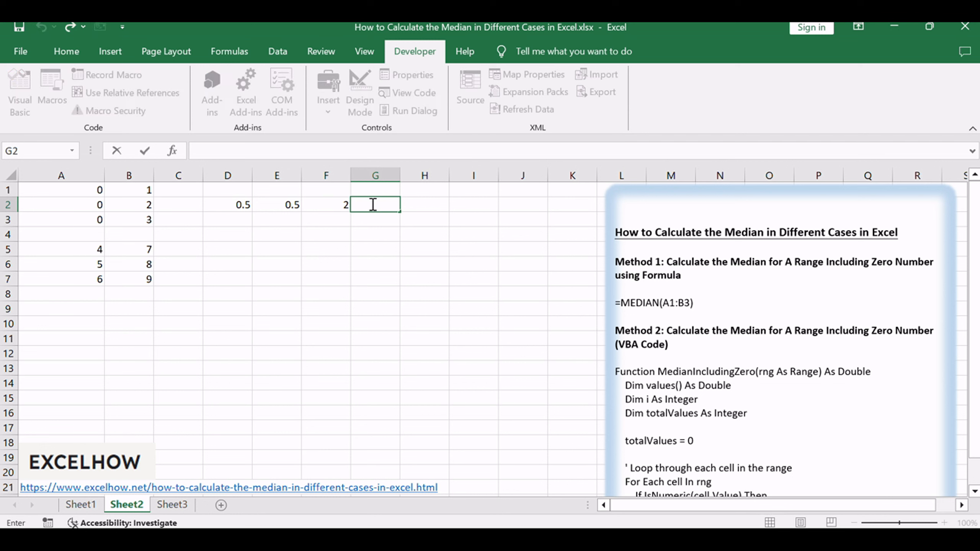
{"action": "type", "text": "=MedianExcludingZero(A1:B3)"}
{"action": "left_click", "coordinate": [446, 203]}
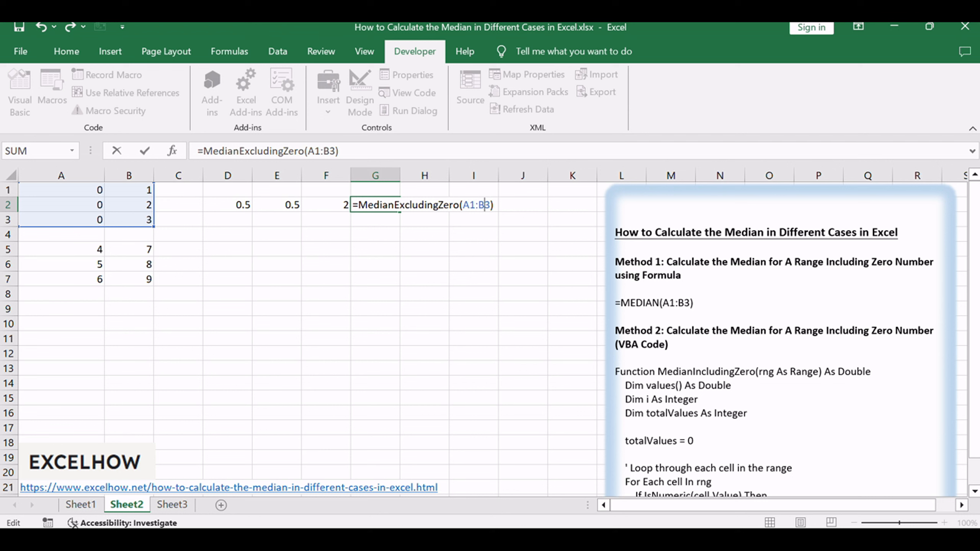
{"action": "key", "text": "Return"}
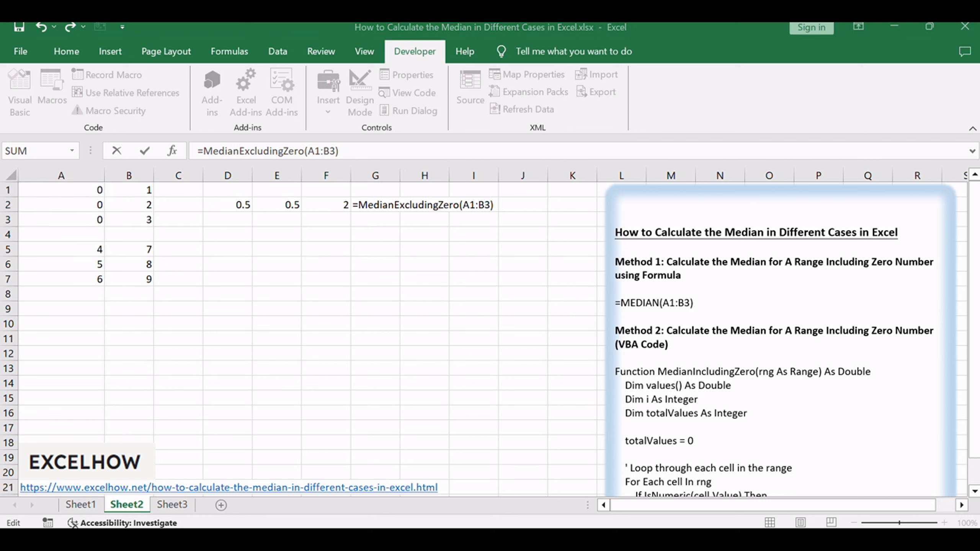
{"action": "left_click", "coordinate": [397, 313]}
{"action": "left_click", "coordinate": [347, 154]}
{"action": "key", "text": "Return"}
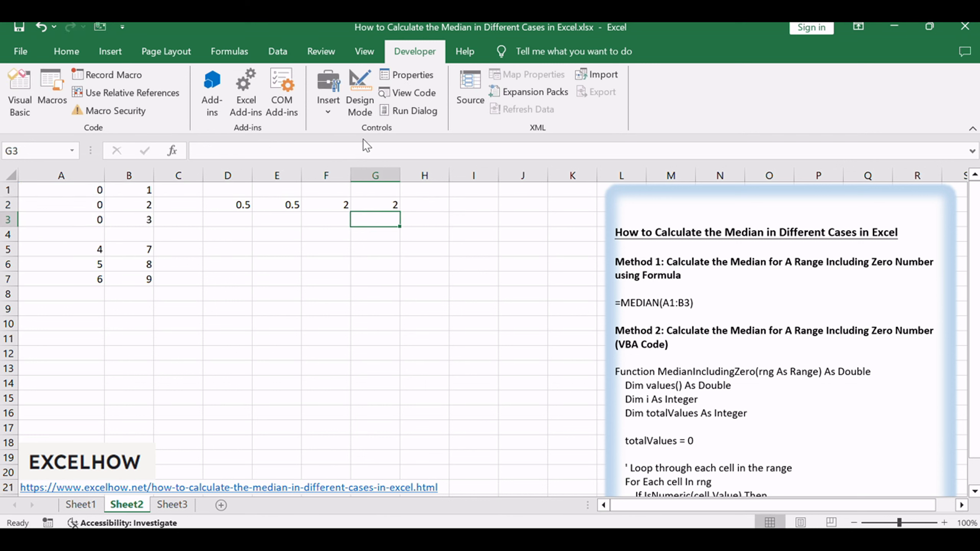
Step: Compare the zero-excluding median formulas in cells G2 and F2
{"action": "left_click", "coordinate": [381, 204]}
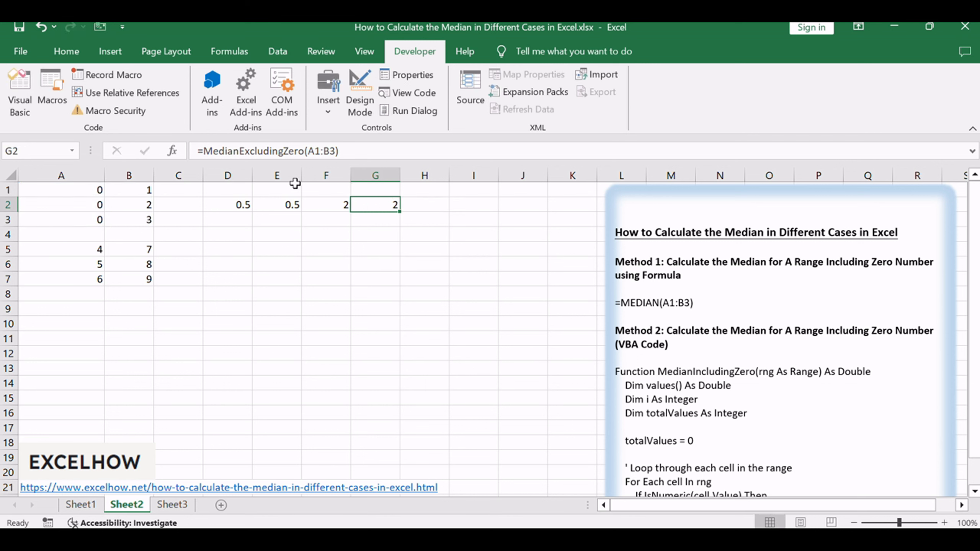
{"action": "left_click", "coordinate": [333, 206]}
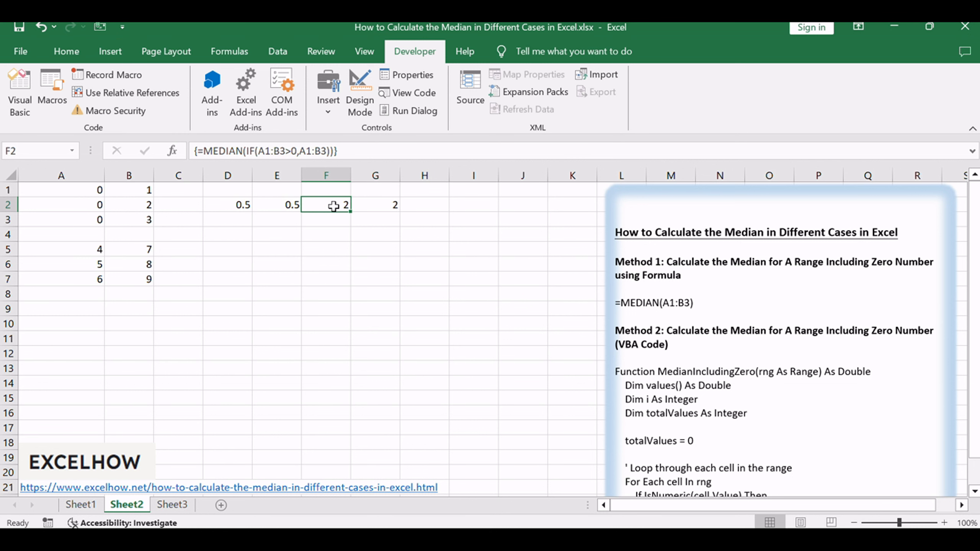
{"action": "left_click", "coordinate": [384, 204]}
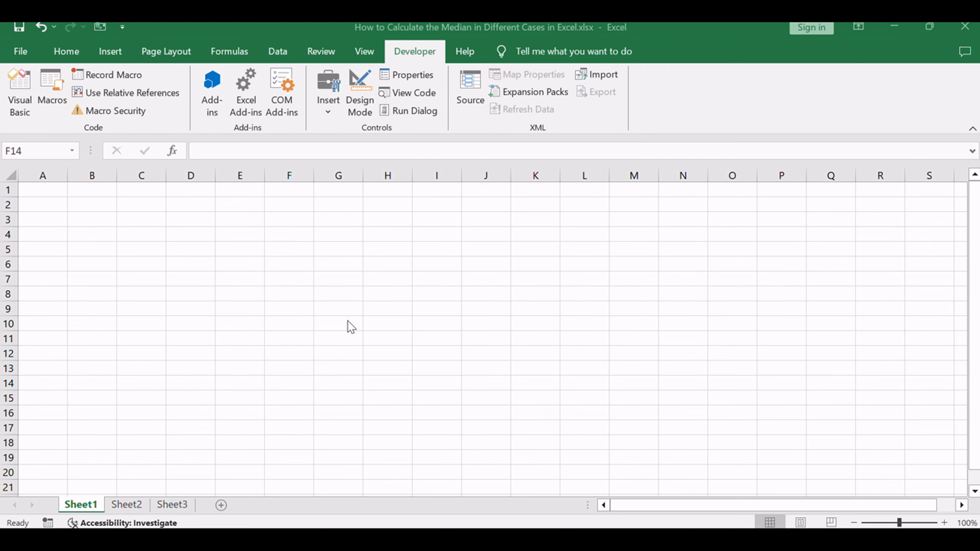
Step: Return to Sheet2 and review the heading of the next median method in the notes text box
{"action": "left_click", "coordinate": [126, 504]}
{"action": "scroll", "coordinate": [777, 348], "scroll_direction": "down", "scroll_amount": 14}
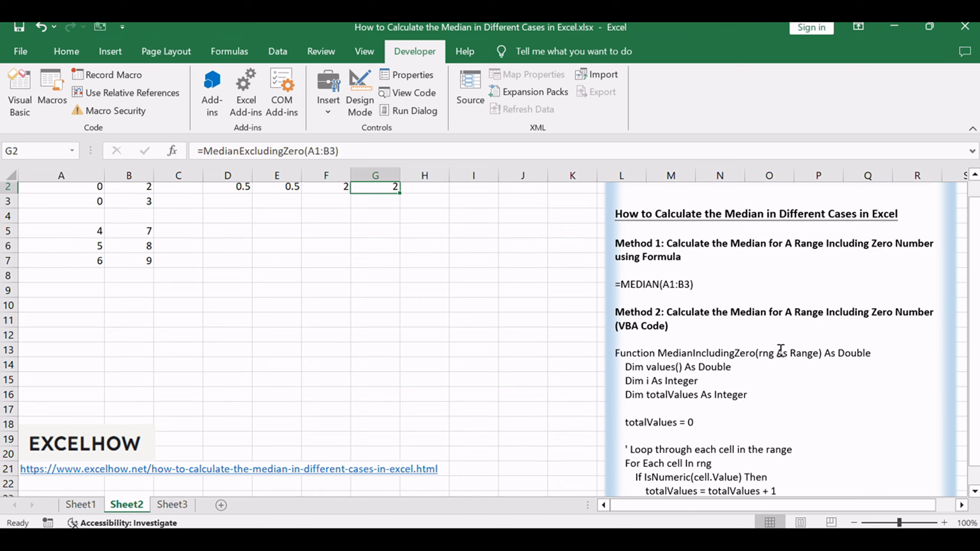
{"action": "left_click_drag", "start_coordinate": [667, 424], "coordinate": [903, 426]}
{"action": "left_click", "coordinate": [789, 445]}
{"action": "scroll", "coordinate": [339, 330], "scroll_direction": "up", "scroll_amount": 10}
{"action": "scroll", "coordinate": [339, 330], "scroll_direction": "up", "scroll_amount": 4}
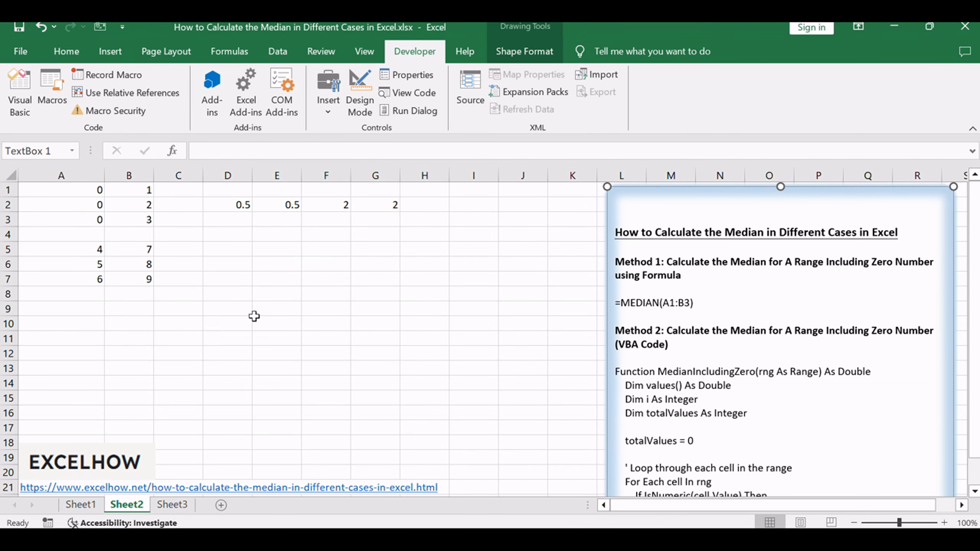
Step: Examine the two data ranges A1:B3 and A5:B7 on Sheet2
{"action": "left_click", "coordinate": [231, 309]}
{"action": "left_click_drag", "start_coordinate": [88, 192], "coordinate": [142, 223]}
{"action": "left_click_drag", "start_coordinate": [81, 249], "coordinate": [143, 281]}
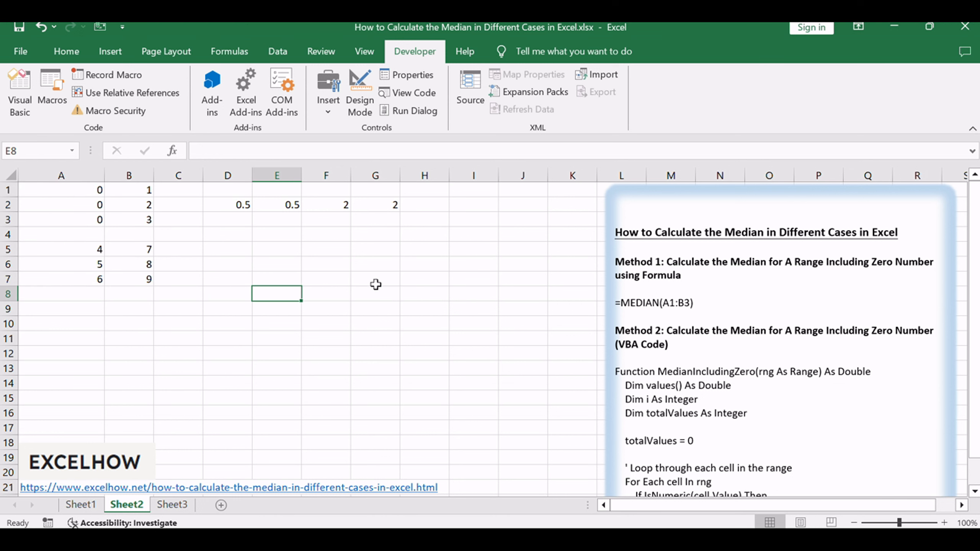
{"action": "left_click", "coordinate": [404, 248]}
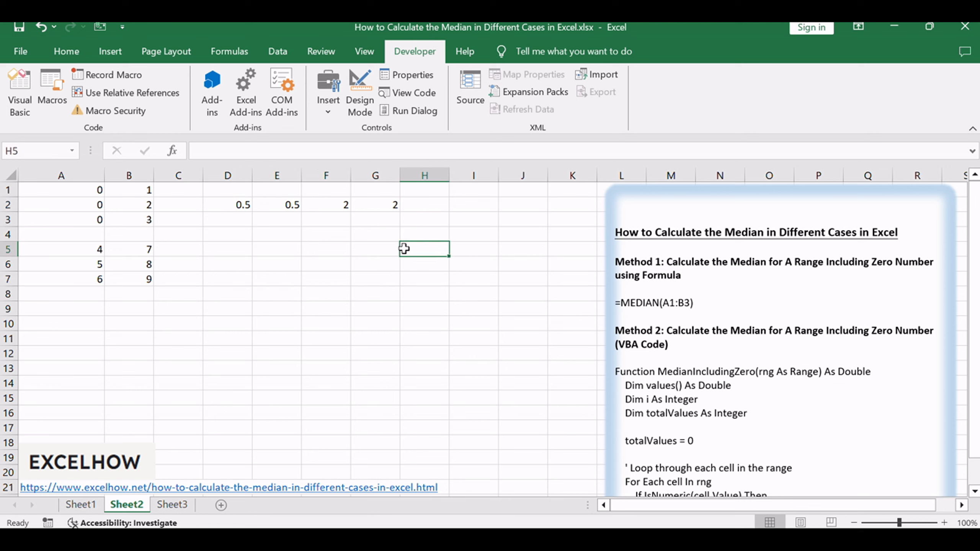
Step: Enter =MEDIAN(A1:B3,A5:B7) as an array formula in cell D4
{"action": "double_click", "coordinate": [239, 233]}
{"action": "type", "text": "=MEDIAN(A1:B3,A5:B7)"}
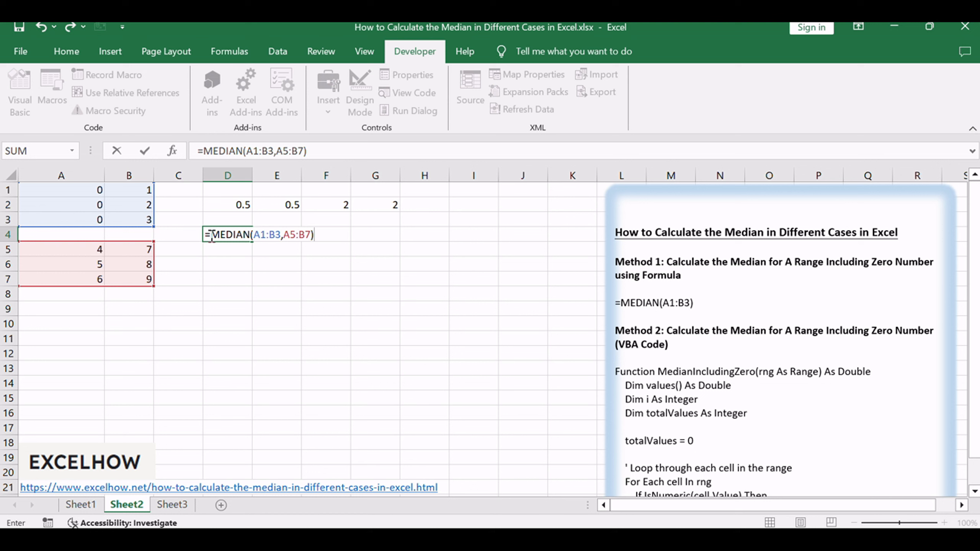
{"action": "left_click", "coordinate": [210, 235]}
{"action": "left_click", "coordinate": [255, 234]}
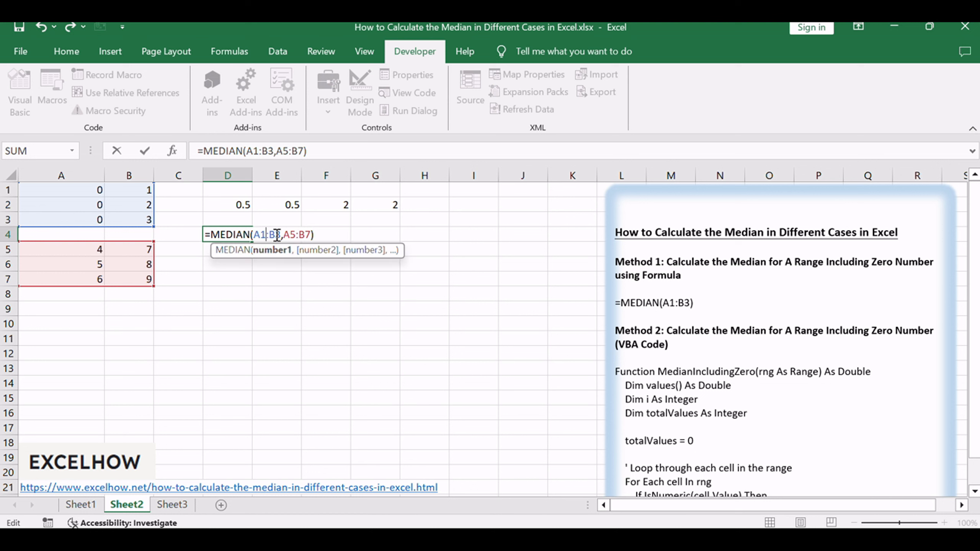
{"action": "left_click", "coordinate": [304, 235]}
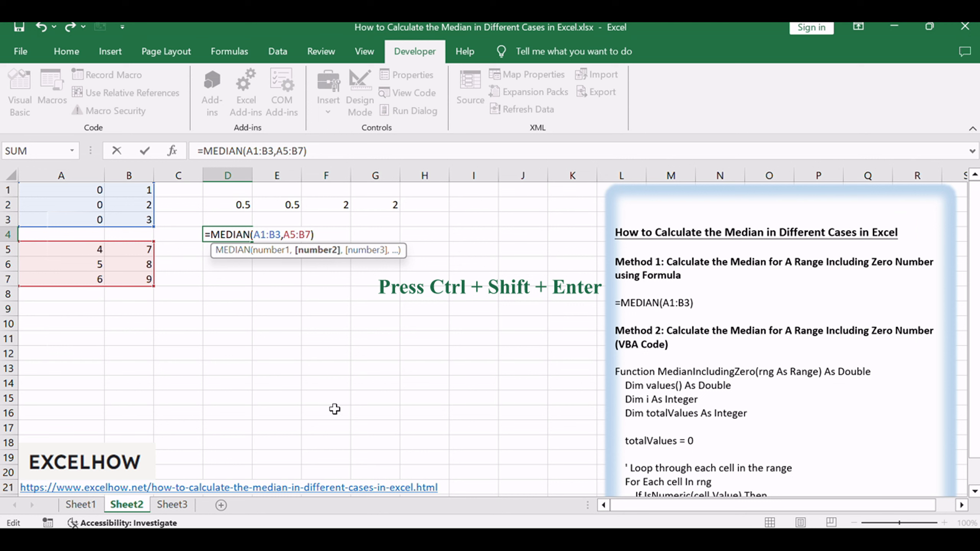
{"action": "left_click", "coordinate": [353, 151]}
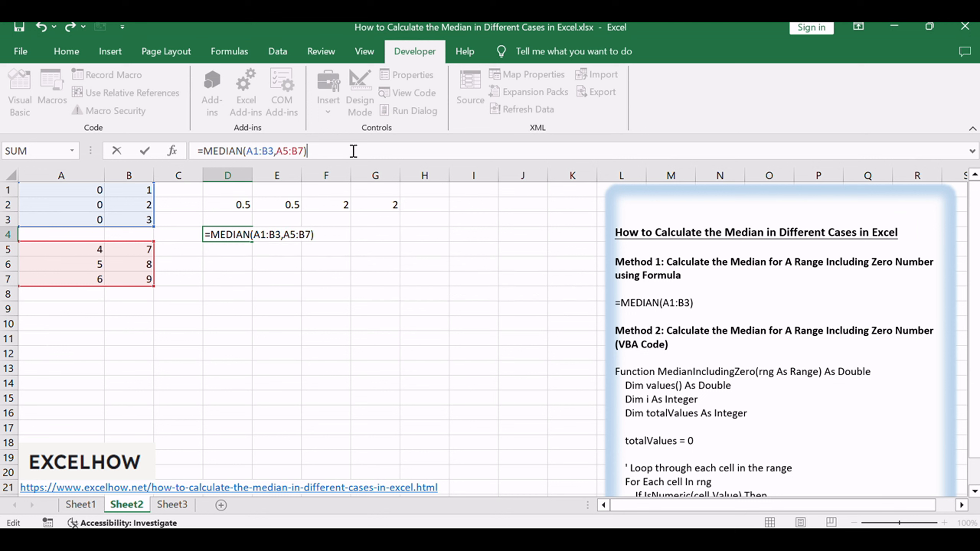
{"action": "key", "text": "ctrl+shift+Return"}
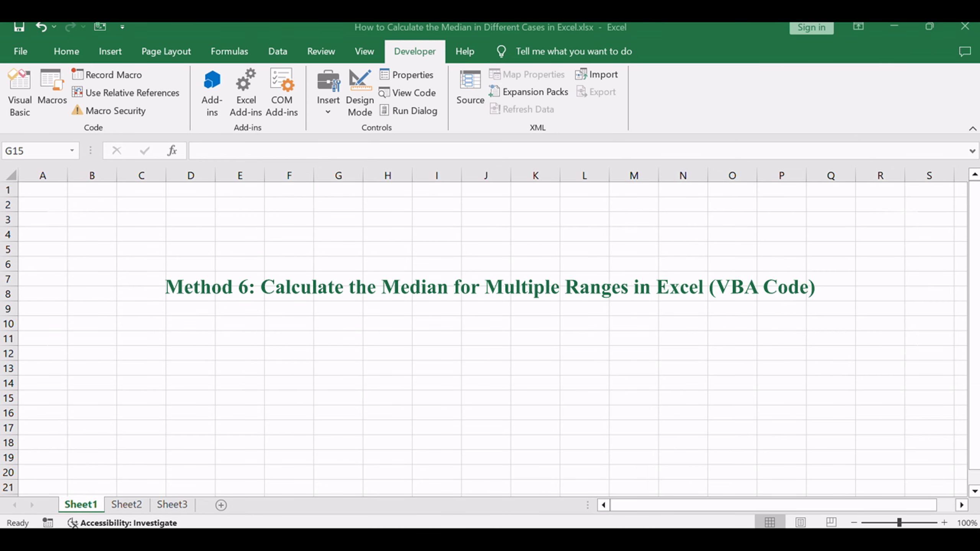
{"action": "left_click", "coordinate": [536, 433]}
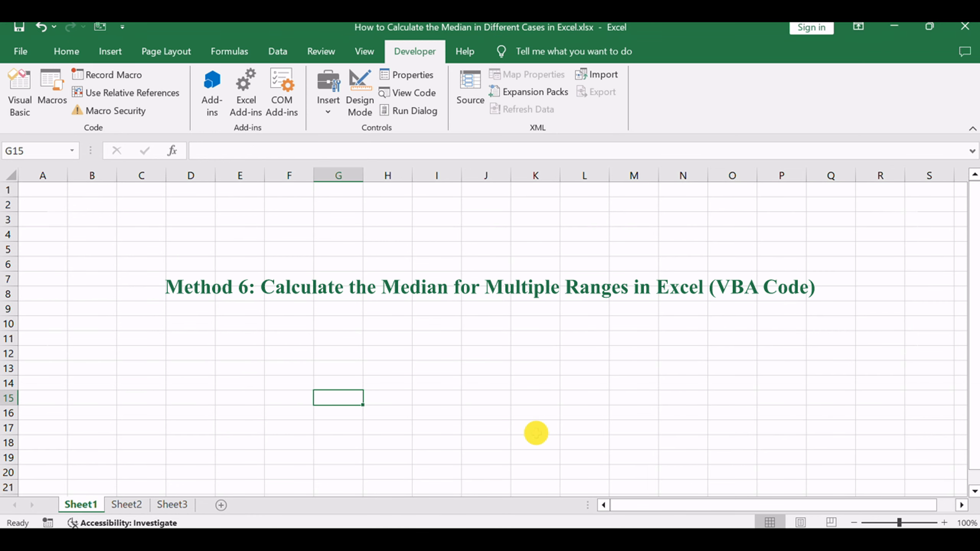
Step: Switch to Sheet2 and read the Method 6 heading about multiple-range medians with VBA code in the notes text box
{"action": "left_click", "coordinate": [129, 506]}
{"action": "scroll", "coordinate": [802, 366], "scroll_direction": "down", "scroll_amount": 9}
{"action": "scroll", "coordinate": [802, 367], "scroll_direction": "down", "scroll_amount": 7}
{"action": "left_click_drag", "start_coordinate": [670, 389], "coordinate": [892, 389]}
{"action": "left_click", "coordinate": [824, 418]}
{"action": "left_click", "coordinate": [435, 333]}
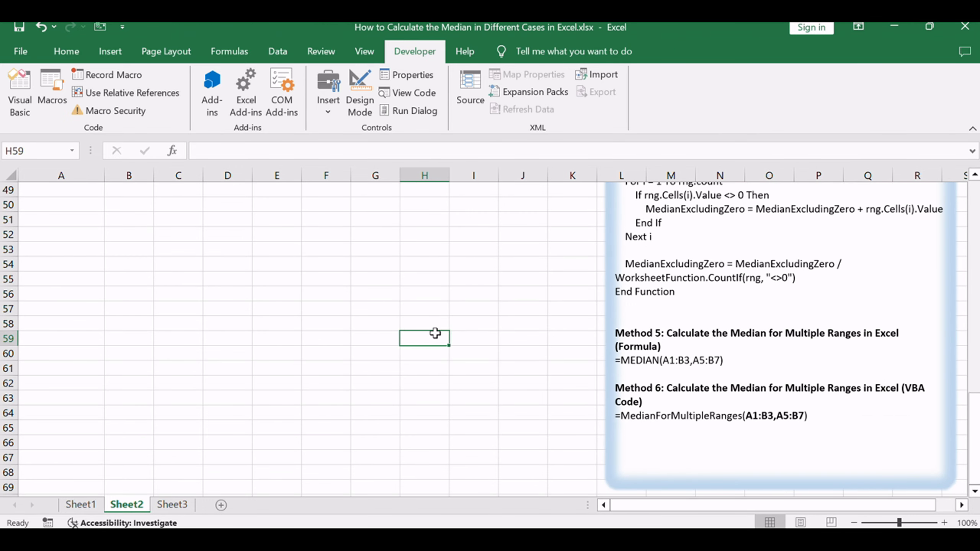
Step: Open the Visual Basic editor and insert a new standard module into the workbook's VBA project
{"action": "key", "text": "alt+F11"}
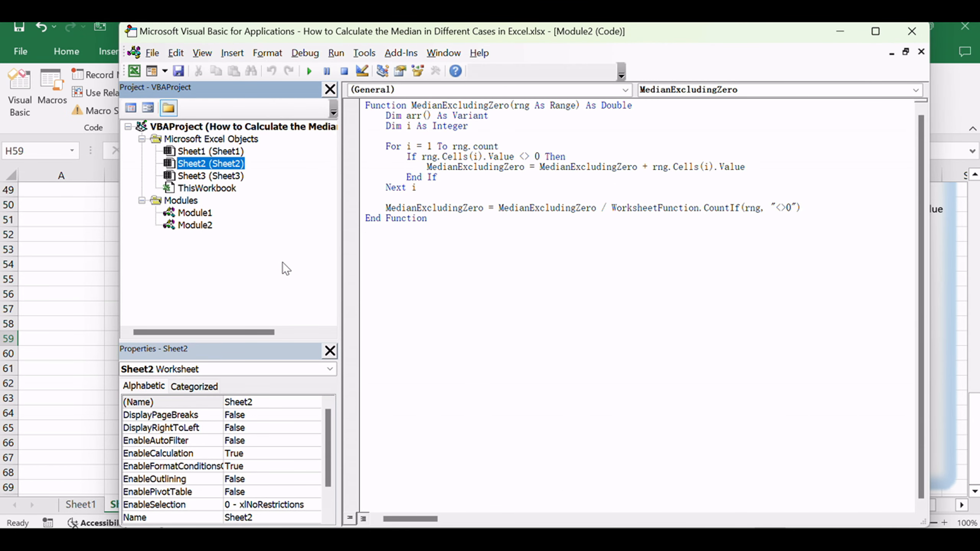
{"action": "right_click", "coordinate": [261, 213]}
{"action": "mouse_move", "coordinate": [304, 295]}
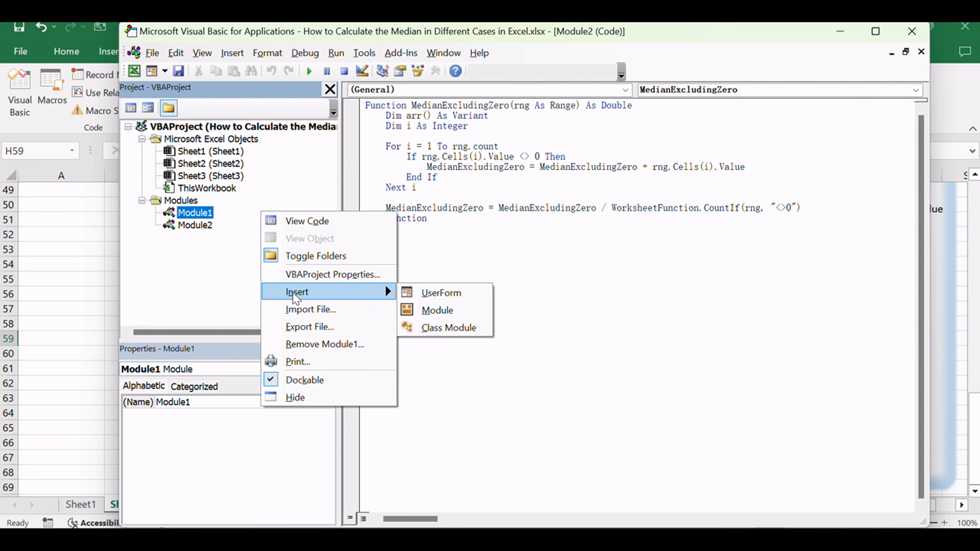
{"action": "left_click", "coordinate": [436, 310]}
{"action": "left_click", "coordinate": [454, 274]}
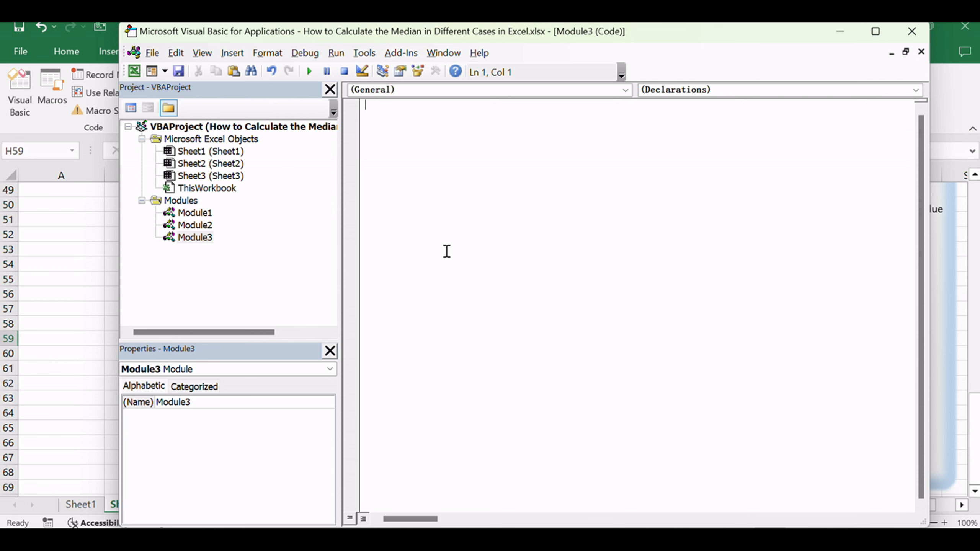
Step: Paste the MedianForMultipleRanges function with its QuickSort procedure into the empty module and return to the worksheet
{"action": "left_click", "coordinate": [472, 236]}
{"action": "key", "text": "ctrl+v"}
{"action": "scroll", "coordinate": [486, 234], "scroll_direction": "up", "scroll_amount": 7}
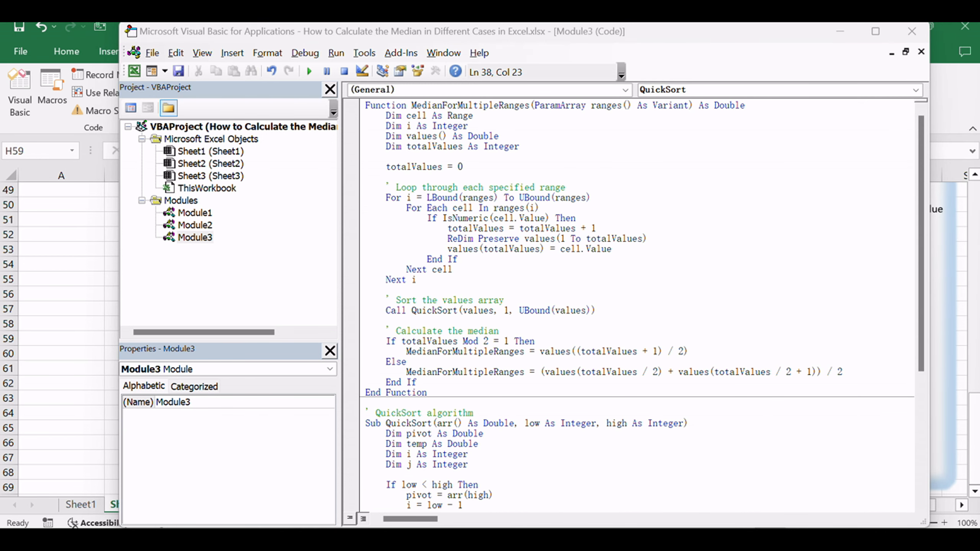
{"action": "left_click", "coordinate": [480, 218]}
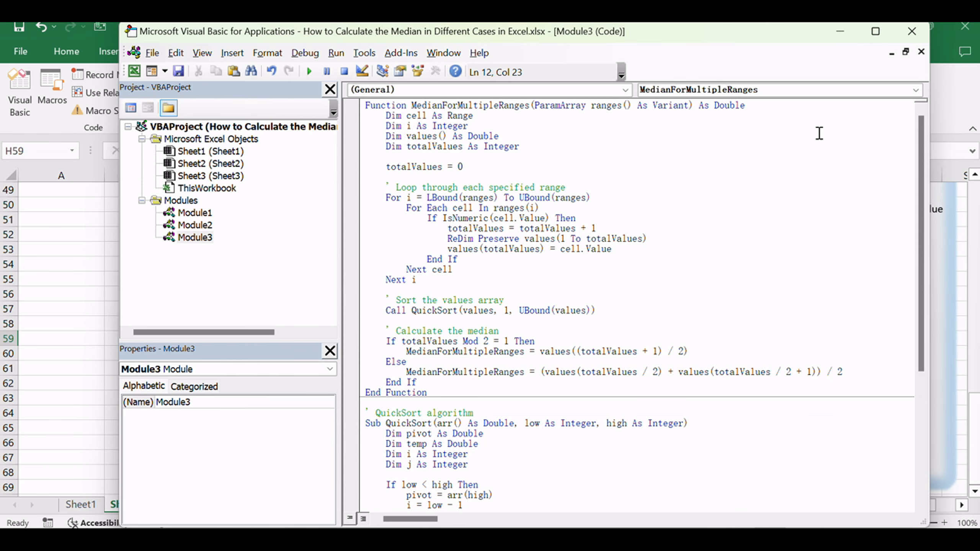
{"action": "left_click", "coordinate": [912, 34]}
{"action": "left_click", "coordinate": [328, 334]}
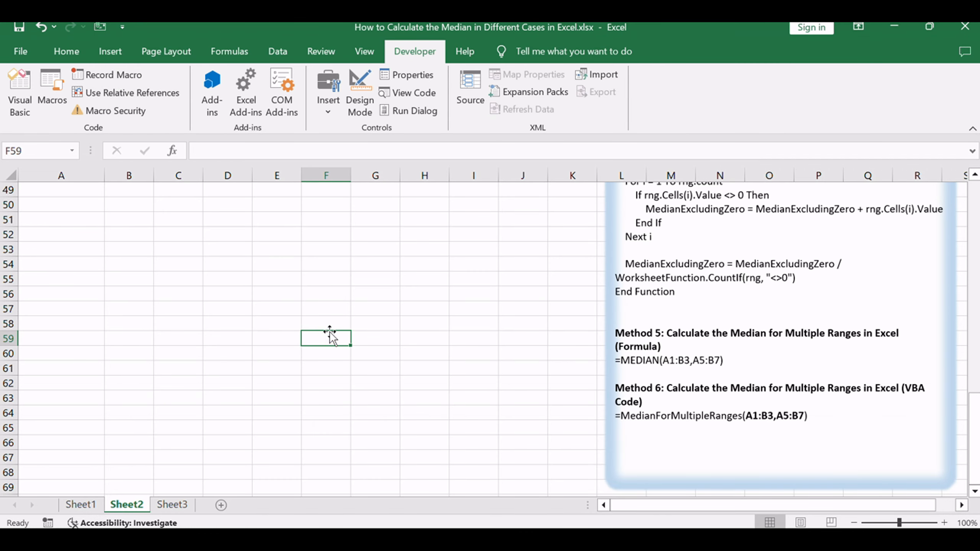
Step: Enter =MedianForMultipleRanges(A1:B3,A5:B7) in cell E4 of Sheet2
{"action": "scroll", "coordinate": [339, 328], "scroll_direction": "up", "scroll_amount": 16}
{"action": "double_click", "coordinate": [291, 236]}
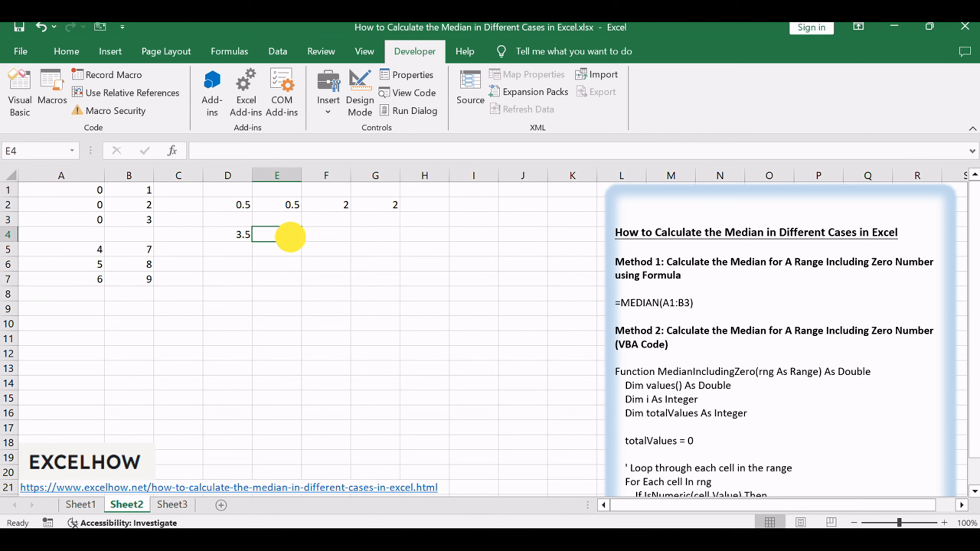
{"action": "type", "text": "=MedianForMultipleRanges(A1:B3,A5:B7)"}
{"action": "left_click", "coordinate": [329, 235]}
{"action": "left_click", "coordinate": [362, 233]}
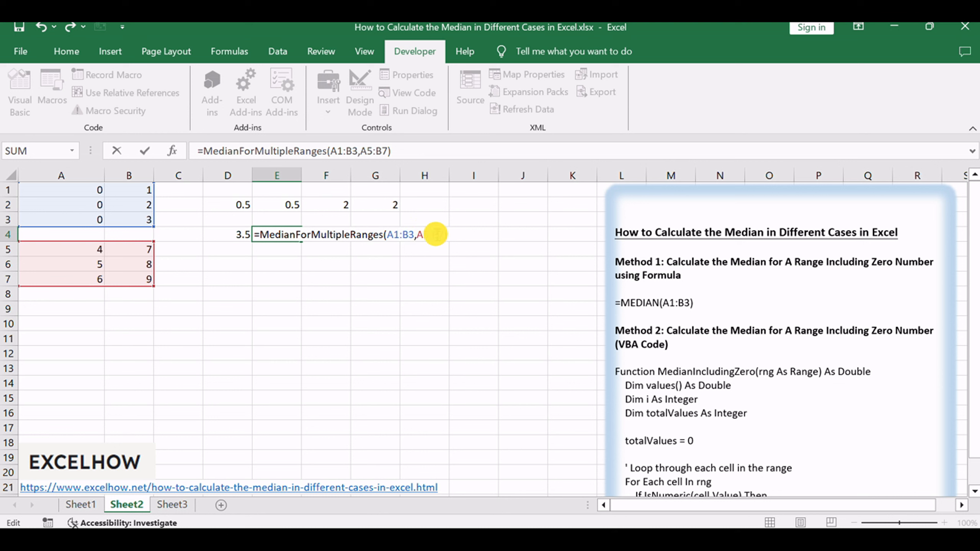
{"action": "left_click", "coordinate": [438, 235]}
{"action": "left_click", "coordinate": [677, 148]}
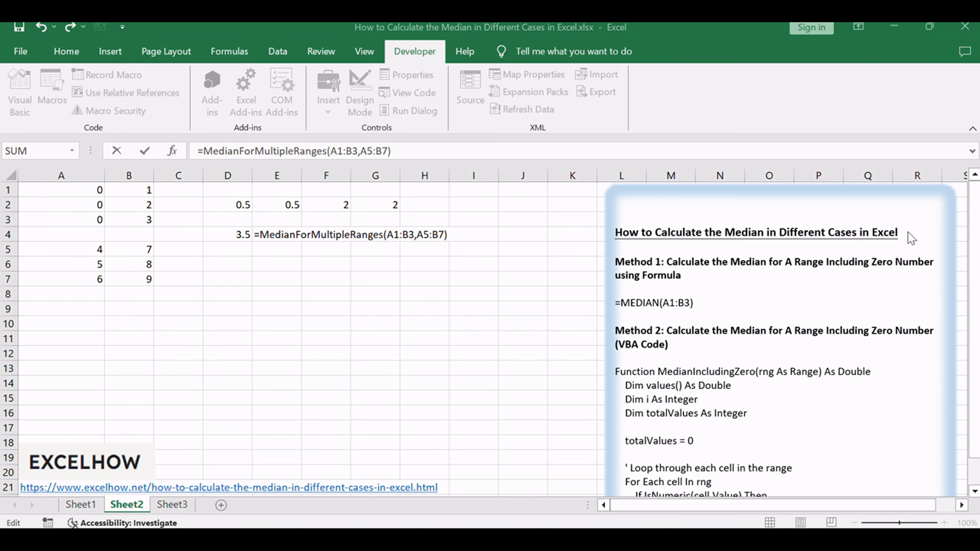
{"action": "left_click", "coordinate": [385, 152]}
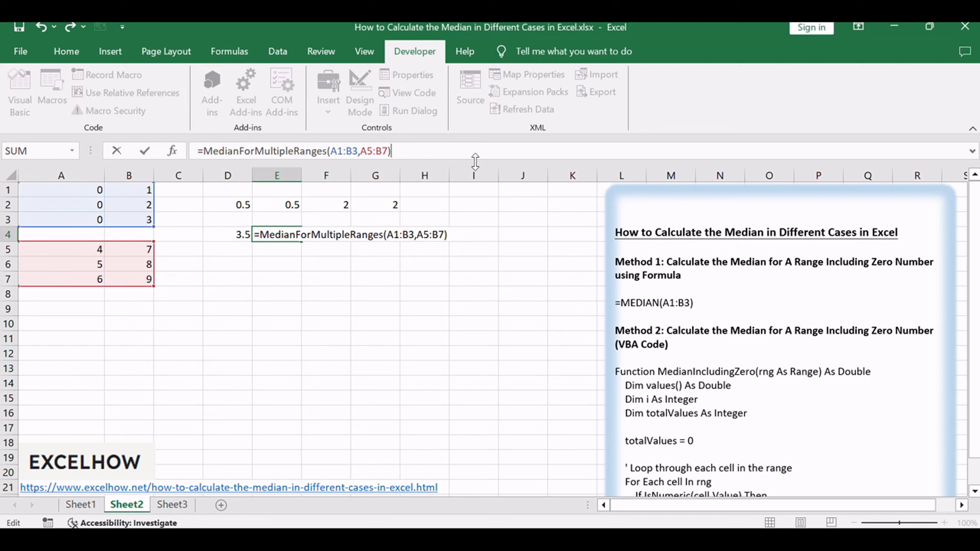
{"action": "key", "text": "Return"}
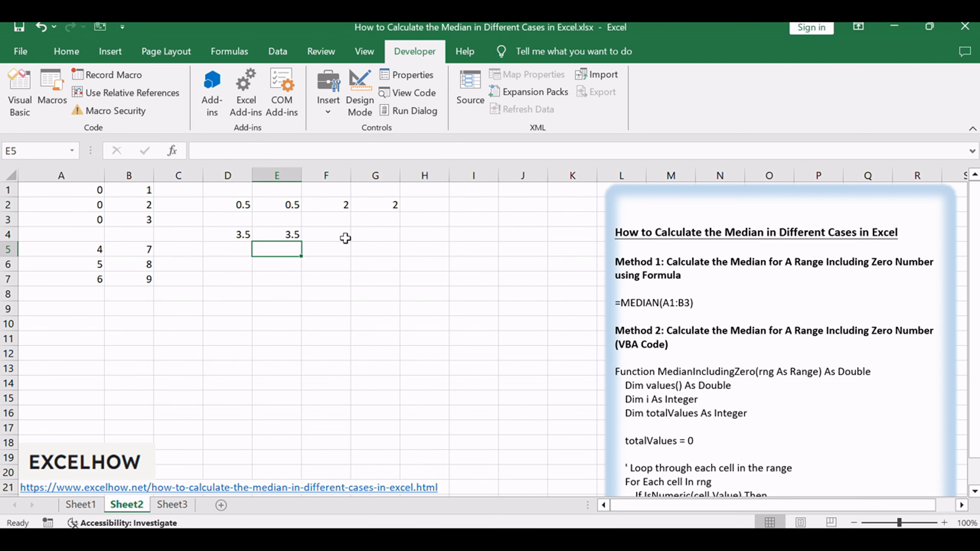
Step: Compare the multiple-range median formulas in cells D4 and E4
{"action": "left_click", "coordinate": [285, 235]}
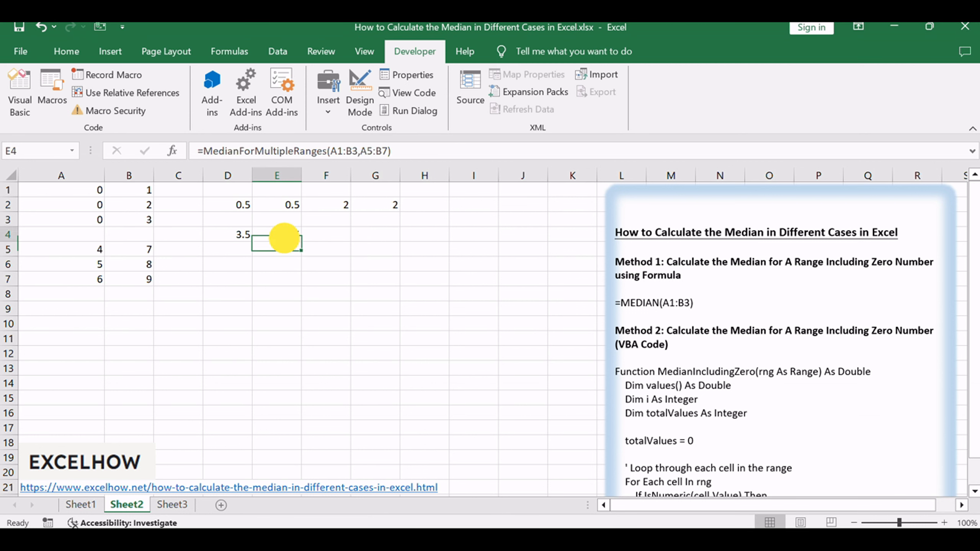
{"action": "left_click", "coordinate": [248, 234]}
{"action": "left_click", "coordinate": [284, 236]}
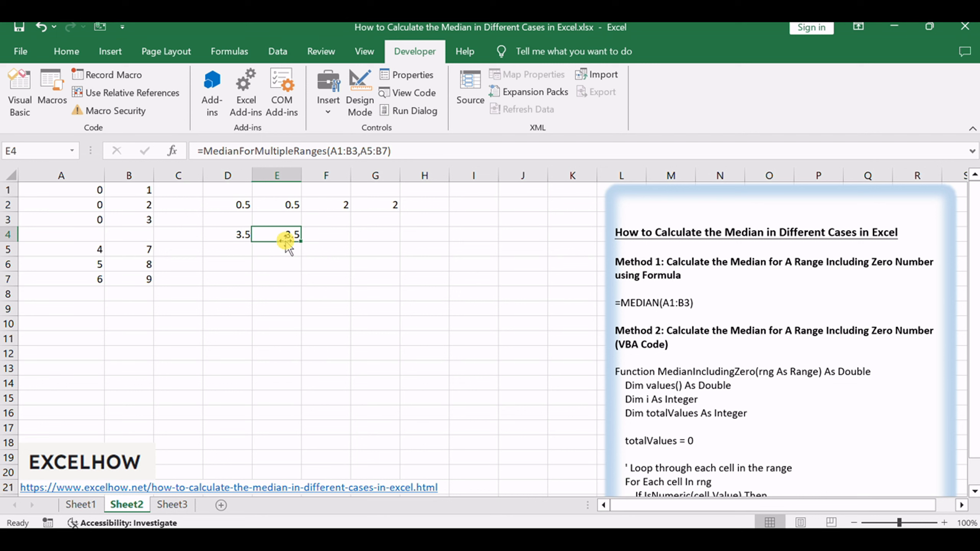
{"action": "left_click", "coordinate": [389, 295]}
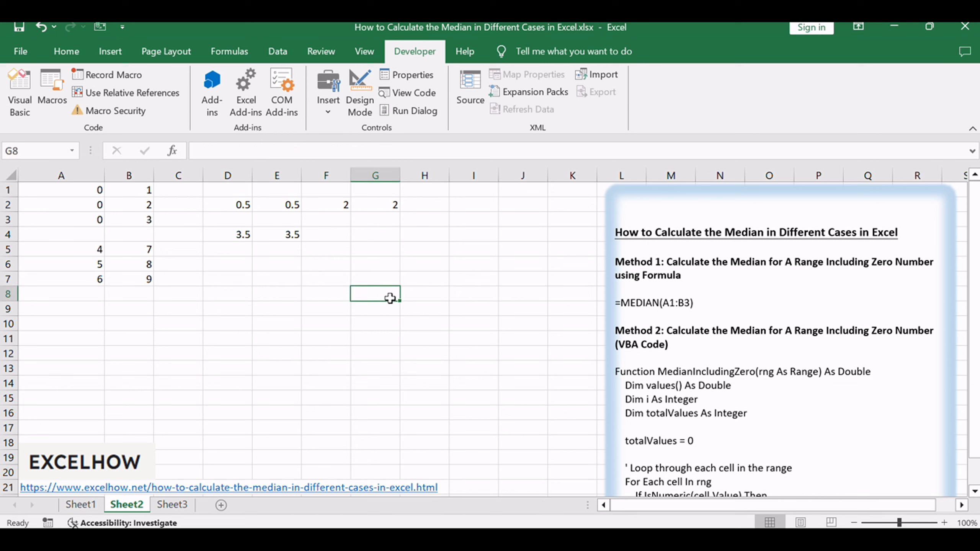
{"action": "left_click", "coordinate": [287, 236]}
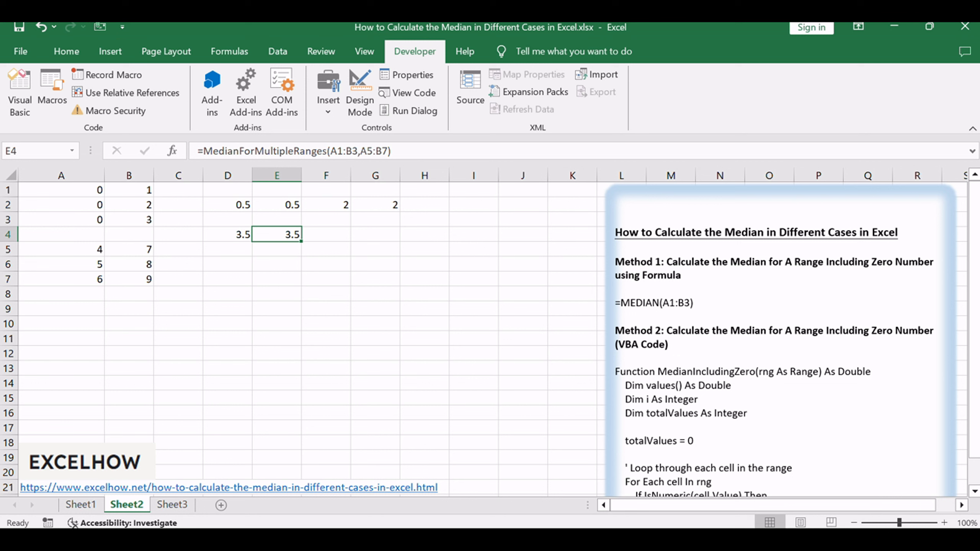
Step: Look through all the median methods listed in the notes text box, from Method 1 to Method 6
{"action": "left_click", "coordinate": [748, 366]}
{"action": "scroll", "coordinate": [770, 323], "scroll_direction": "down", "scroll_amount": 5}
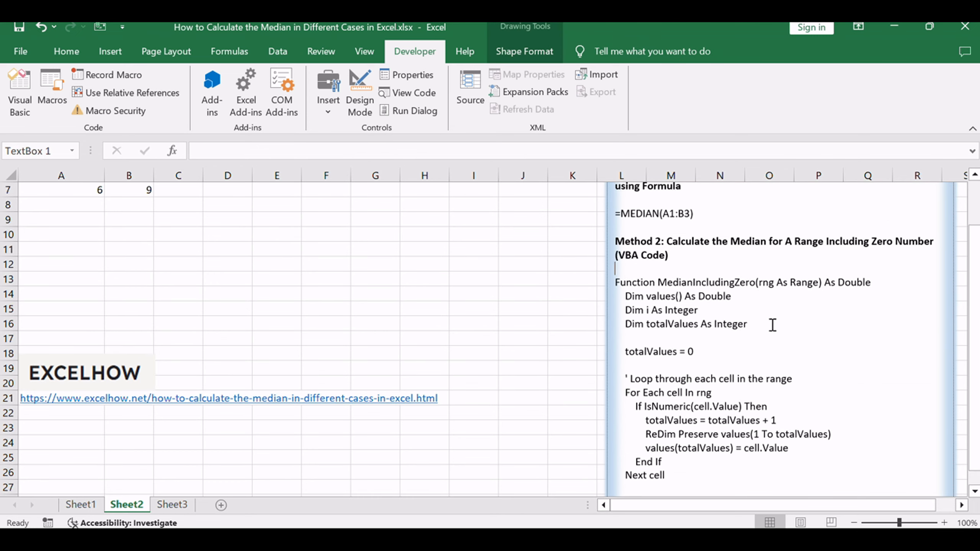
{"action": "scroll", "coordinate": [769, 331], "scroll_direction": "down", "scroll_amount": 12}
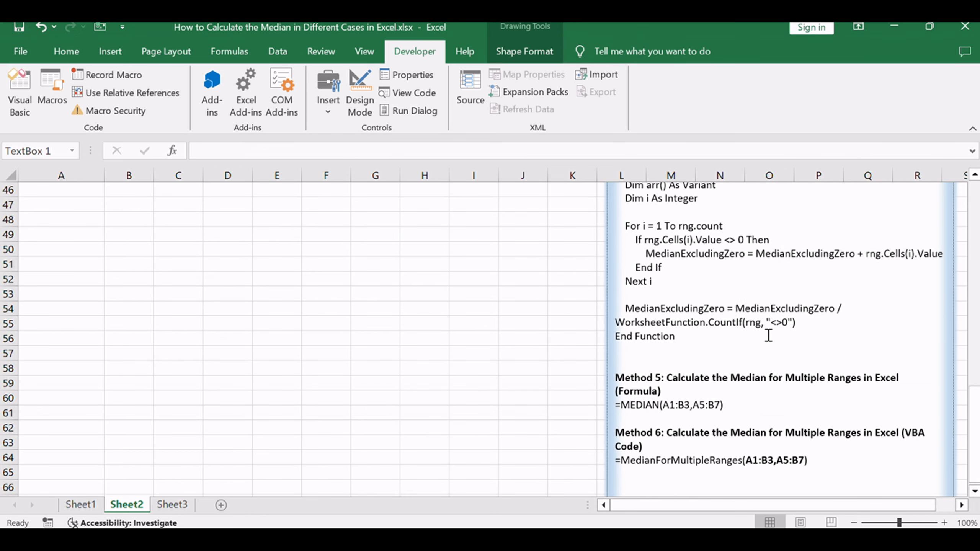
{"action": "scroll", "coordinate": [770, 334], "scroll_direction": "up", "scroll_amount": 17}
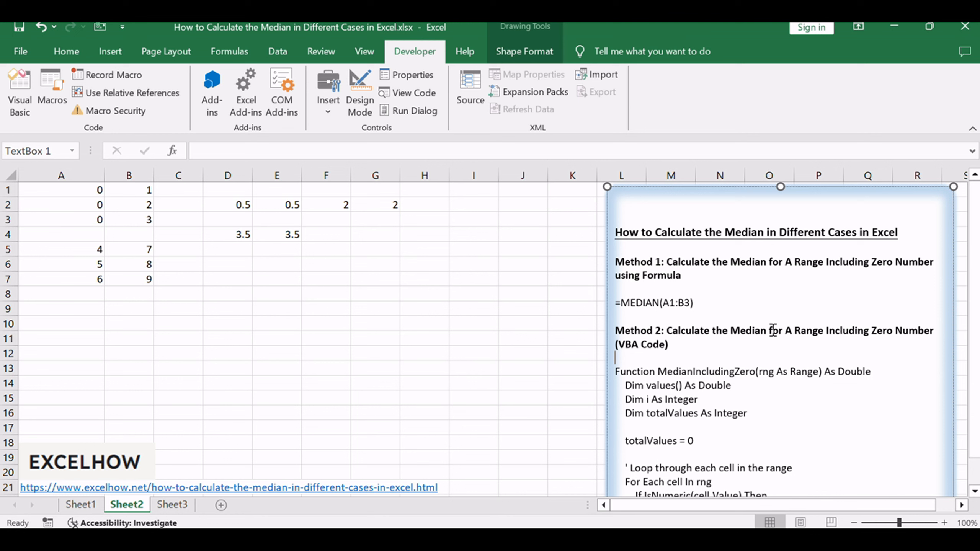
{"action": "left_click", "coordinate": [424, 309]}
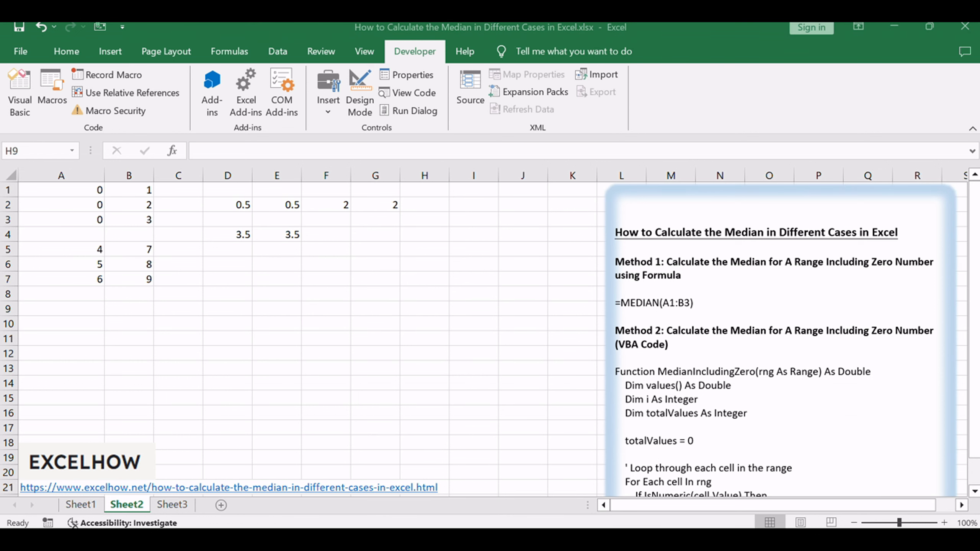